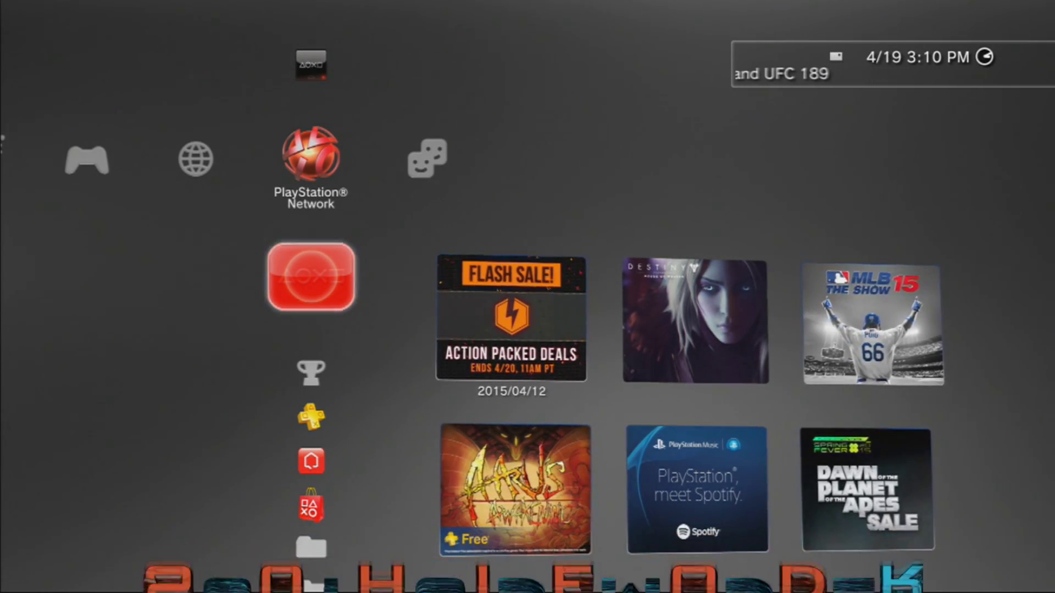
- Open the Sen Enabler folder in the Game column and launch Rebug Toolbox
{"action": "key", "text": "Right"}
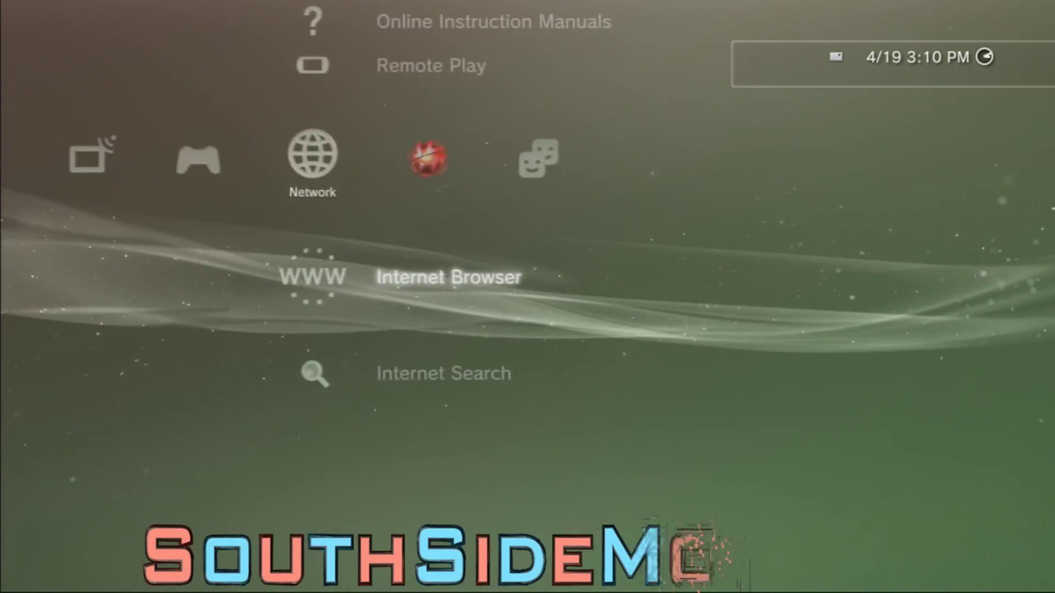
{"action": "key", "text": "Left"}
{"action": "key", "text": "Down"}
{"action": "key", "text": "Return"}
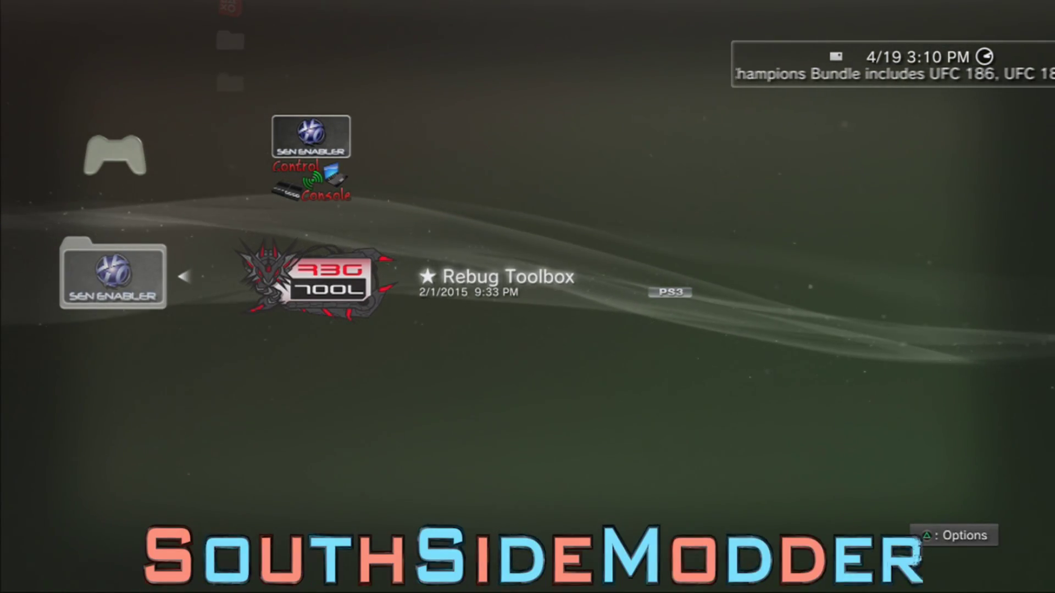
{"action": "key", "text": "Return"}
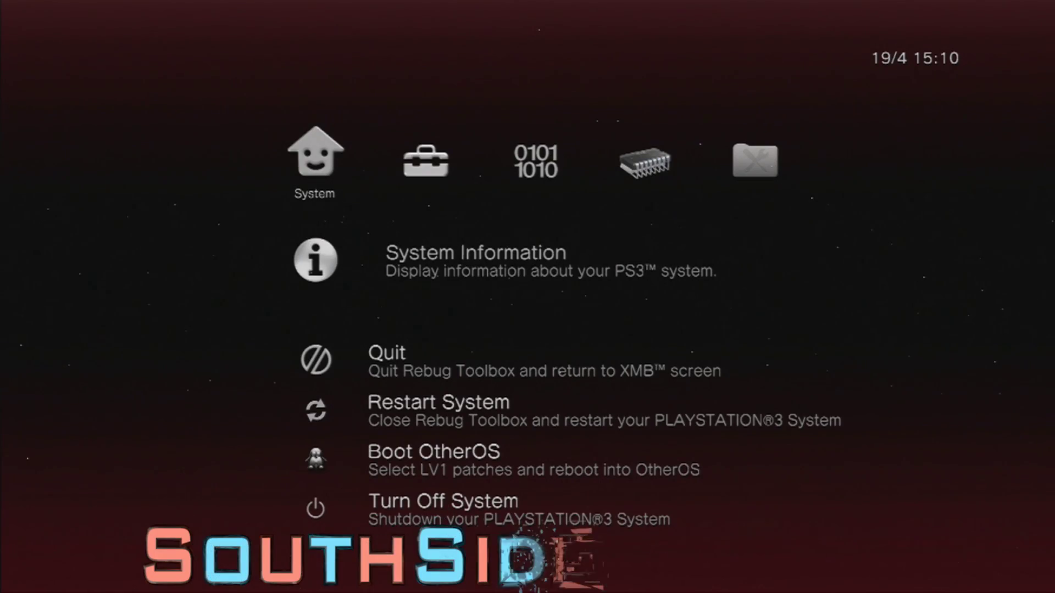
- Check that Selector's System Mode still reads Normal, then move to Quit under System
{"action": "key", "text": "Right"}
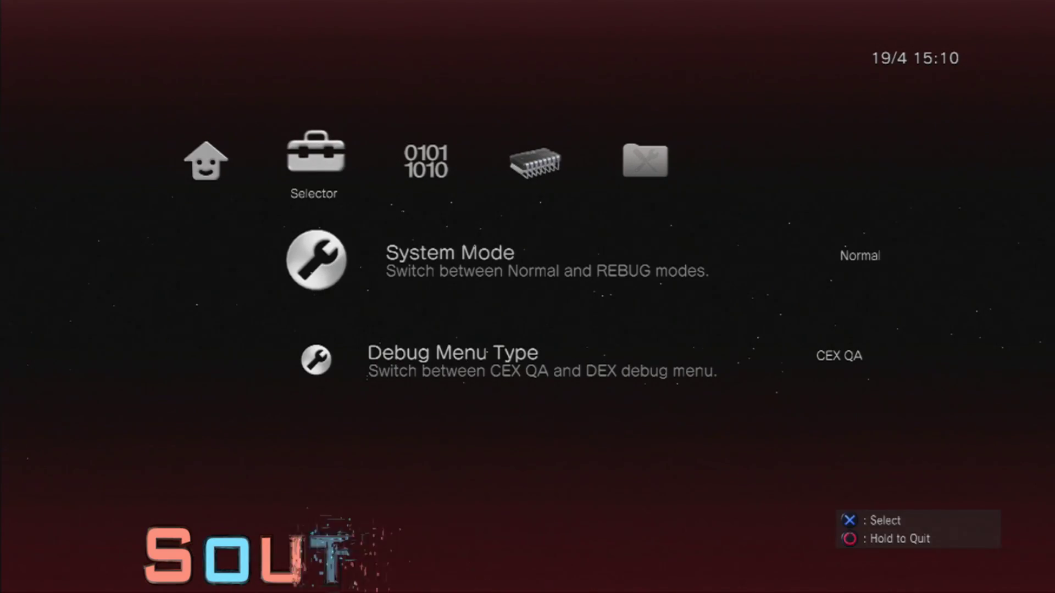
{"action": "key", "text": "Return"}
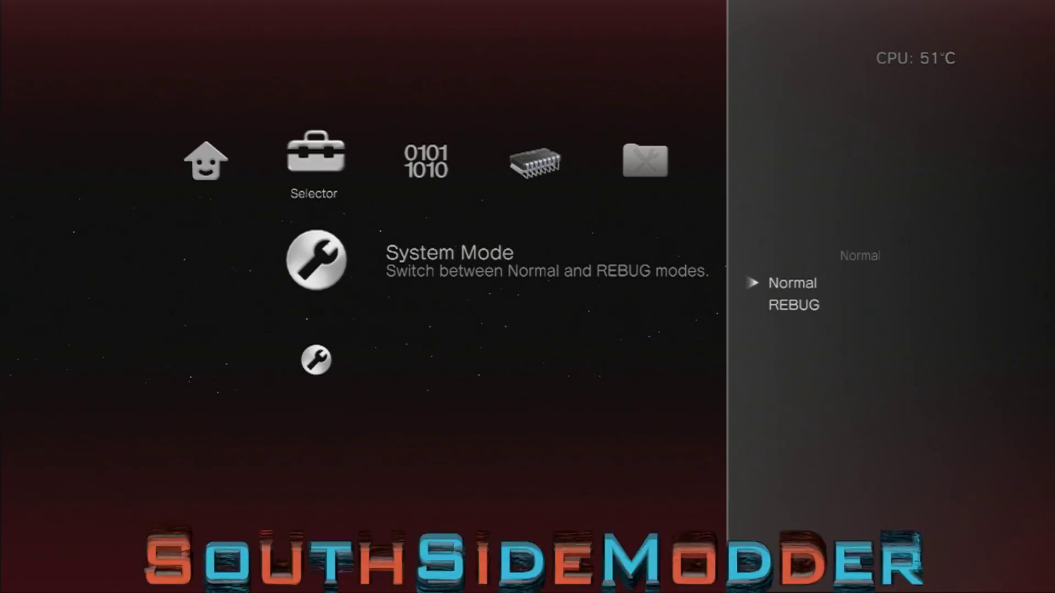
{"action": "key", "text": "Escape"}
{"action": "key", "text": "Left"}
{"action": "key", "text": "Down"}
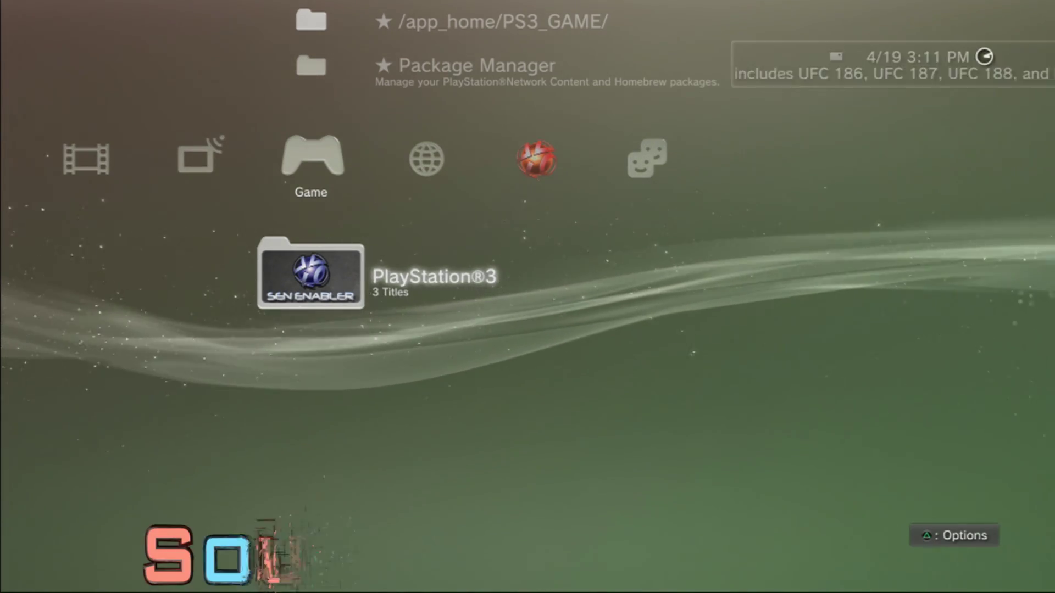
- Browse the Game column items, ending on Package Manager
{"action": "key", "text": "Up"}
{"action": "key", "text": "Up"}
{"action": "key", "text": "Down"}
{"action": "key", "text": "Up"}
{"action": "key", "text": "Down"}
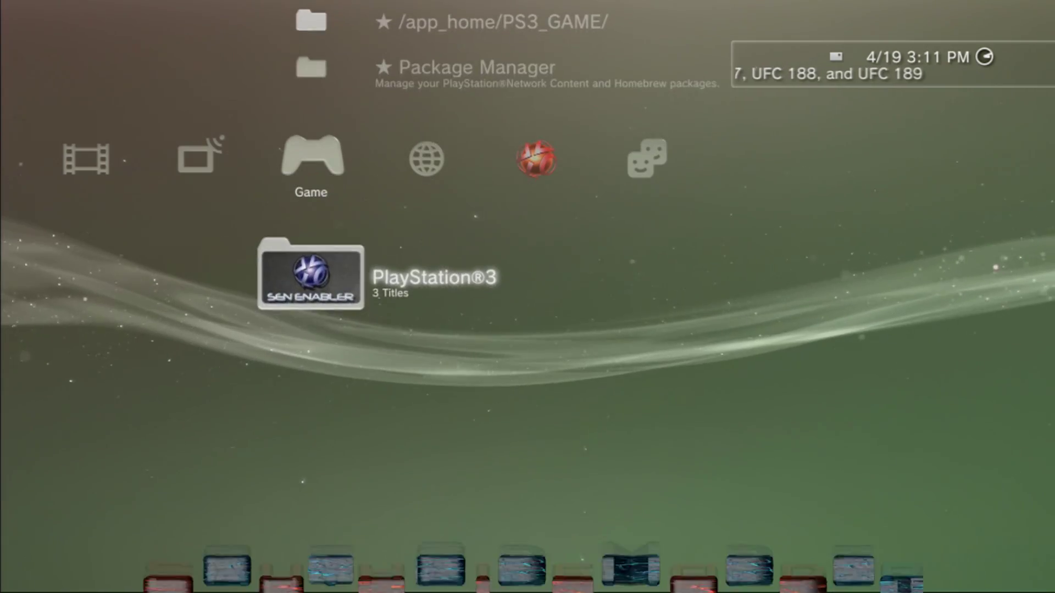
{"action": "key", "text": "Up"}
- Open System Settings > System Information, confirm version 4.46, and back out
{"action": "key", "text": "Left"}
{"action": "key", "text": "Left"}
{"action": "key", "text": "Left"}
{"action": "key", "text": "Left"}
{"action": "key", "text": "Left"}
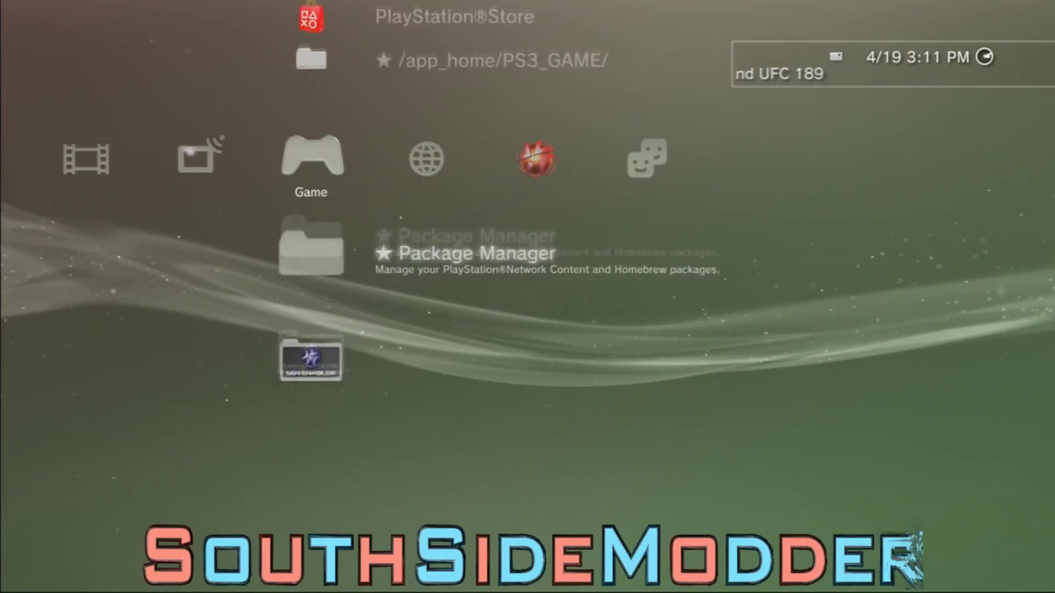
{"action": "key", "text": "Down"}
{"action": "key", "text": "Down"}
{"action": "key", "text": "Down"}
{"action": "key", "text": "Down"}
{"action": "key", "text": "Down"}
{"action": "key", "text": "Down"}
{"action": "key", "text": "Down"}
{"action": "key", "text": "Down"}
{"action": "key", "text": "Down"}
{"action": "key", "text": "Down"}
{"action": "key", "text": "Down"}
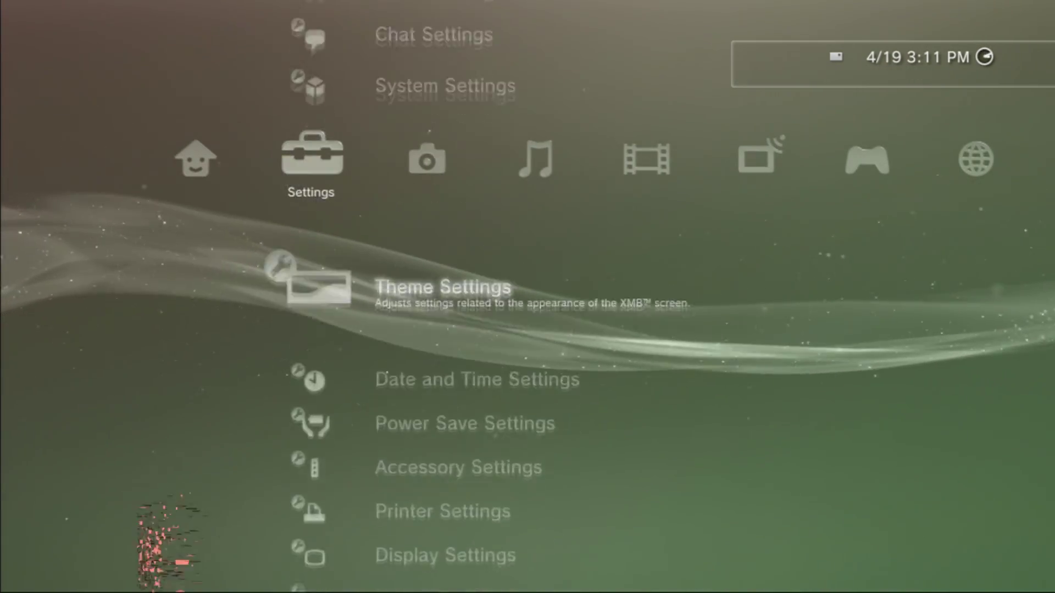
{"action": "key", "text": "Up"}
{"action": "key", "text": "Up"}
{"action": "key", "text": "Up"}
{"action": "key", "text": "Up"}
{"action": "key", "text": "Up"}
{"action": "key", "text": "Up"}
{"action": "key", "text": "Up"}
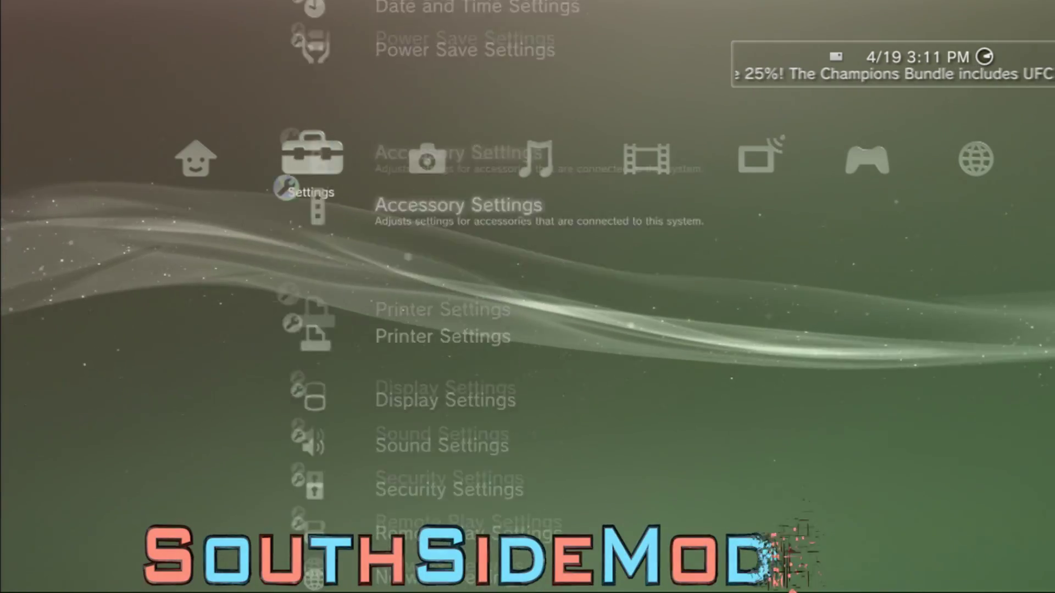
{"action": "key", "text": "Return"}
{"action": "key", "text": "Down"}
{"action": "key", "text": "Down"}
{"action": "key", "text": "Down"}
{"action": "key", "text": "Down"}
{"action": "key", "text": "Down"}
{"action": "key", "text": "Down"}
{"action": "key", "text": "Down"}
{"action": "key", "text": "Down"}
{"action": "key", "text": "Down"}
{"action": "key", "text": "Down"}
{"action": "key", "text": "Down"}
{"action": "key", "text": "Down"}
{"action": "key", "text": "Down"}
{"action": "key", "text": "Down"}
{"action": "key", "text": "Down"}
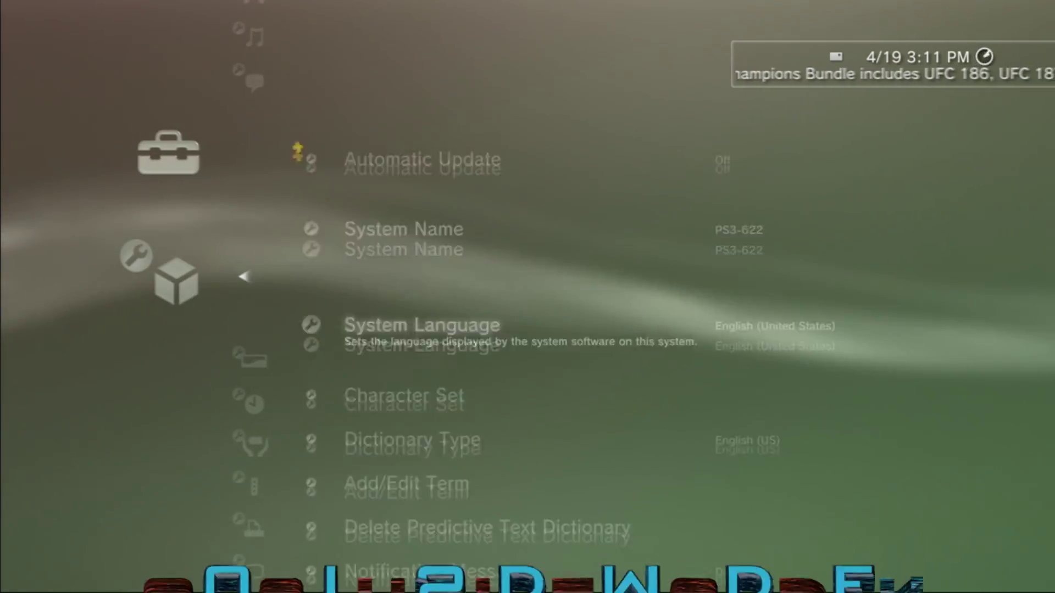
{"action": "key", "text": "Down"}
{"action": "key", "text": "Down"}
{"action": "key", "text": "Down"}
{"action": "key", "text": "Down"}
{"action": "key", "text": "Down"}
{"action": "key", "text": "Down"}
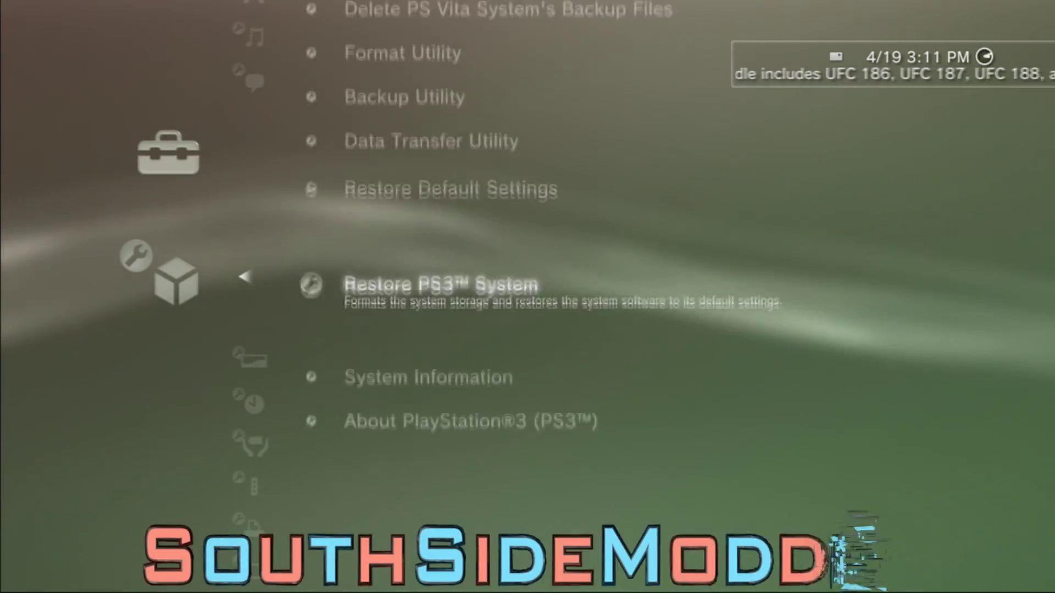
{"action": "key", "text": "Return"}
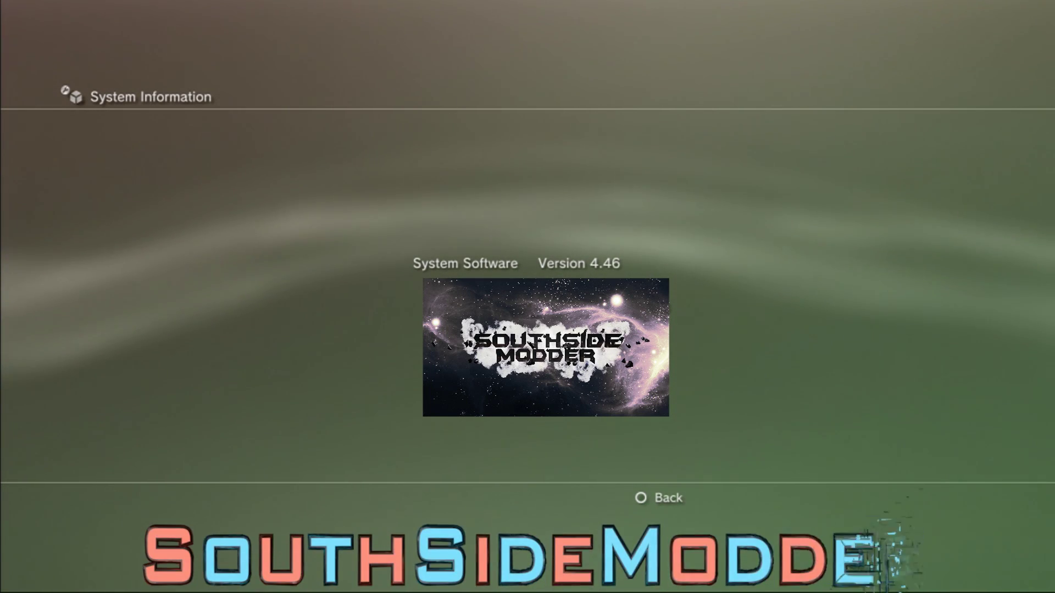
{"action": "key", "text": "Escape"}
{"action": "key", "text": "Escape"}
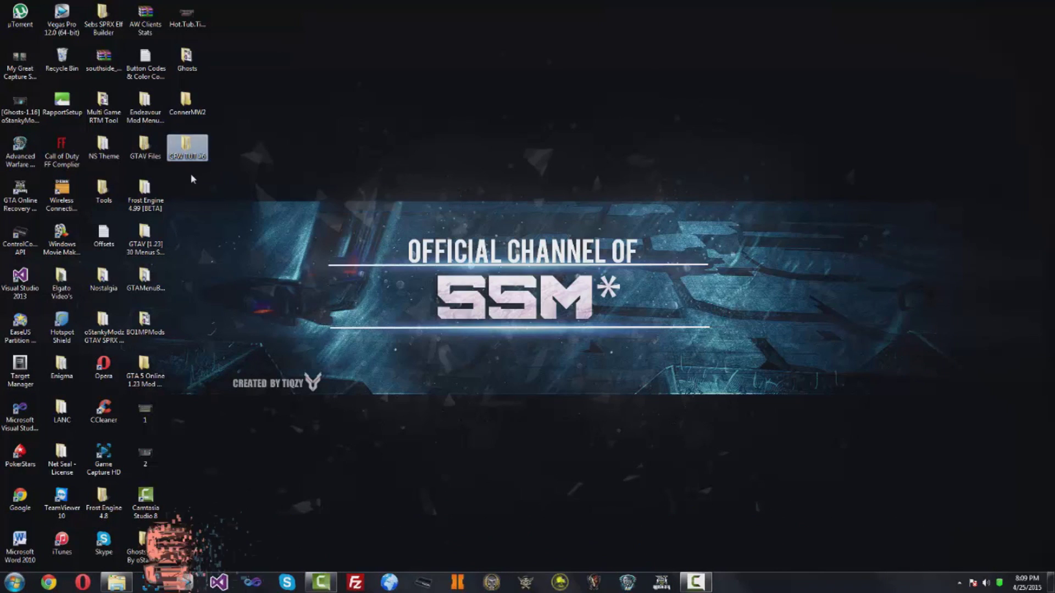
- Open the CFW TUT #6 folder and look over its firmware folders
{"action": "double_click", "coordinate": [197, 144]}
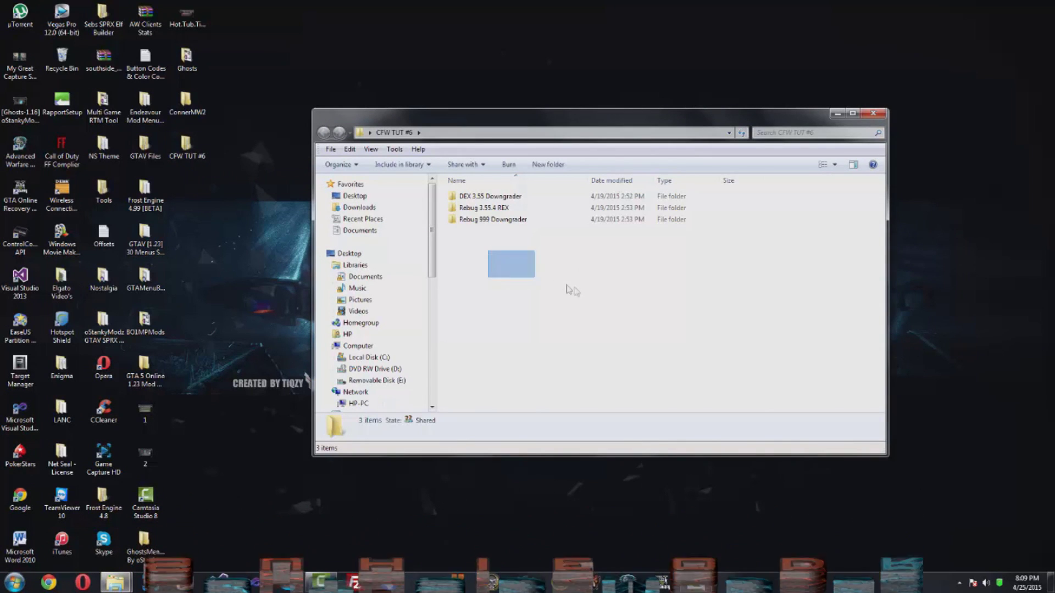
{"action": "left_click", "coordinate": [501, 214]}
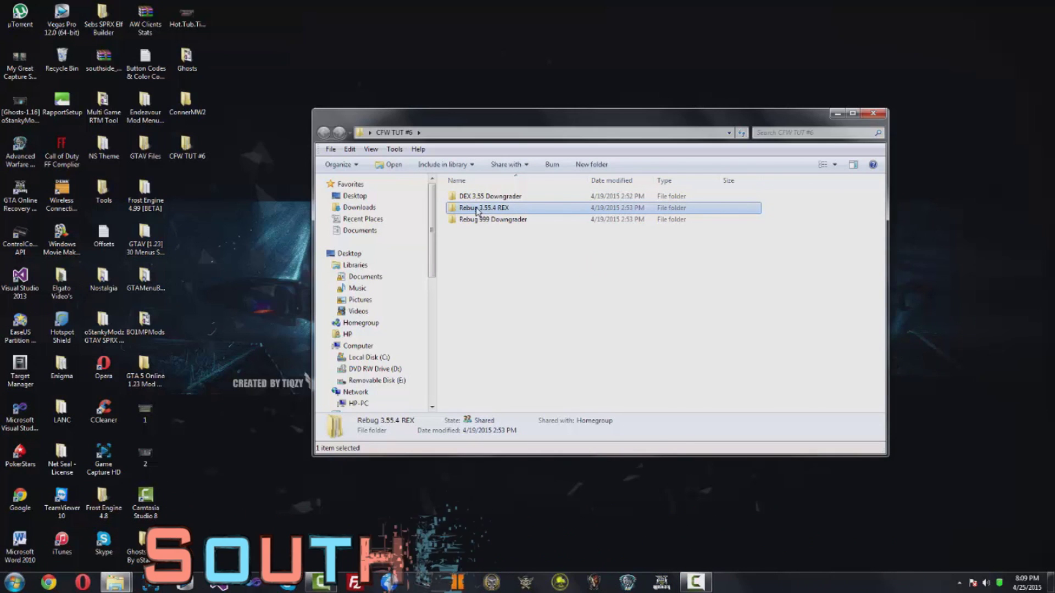
{"action": "left_click", "coordinate": [487, 221]}
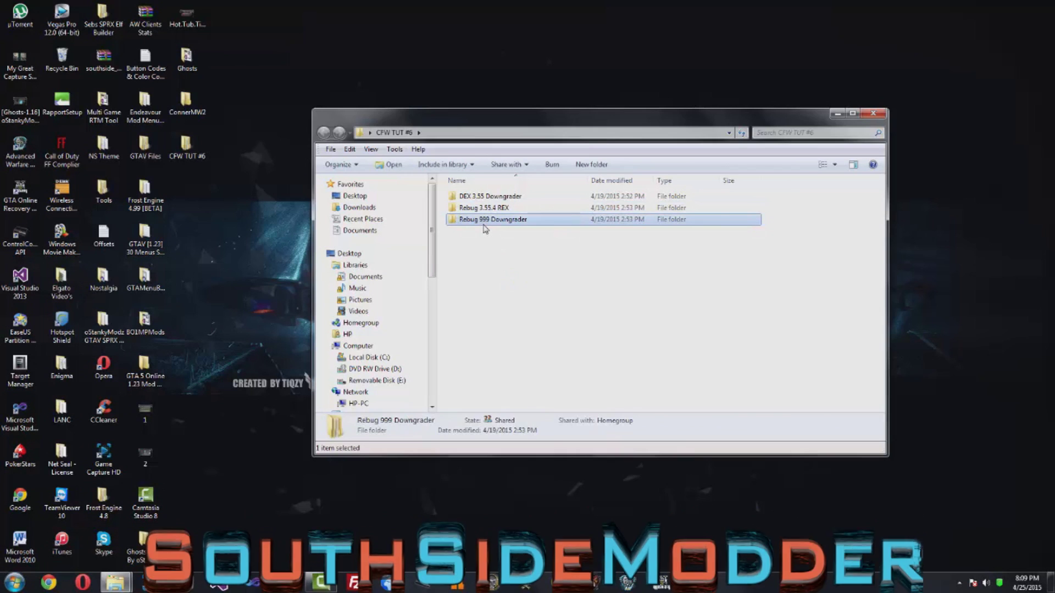
{"action": "left_click", "coordinate": [506, 258]}
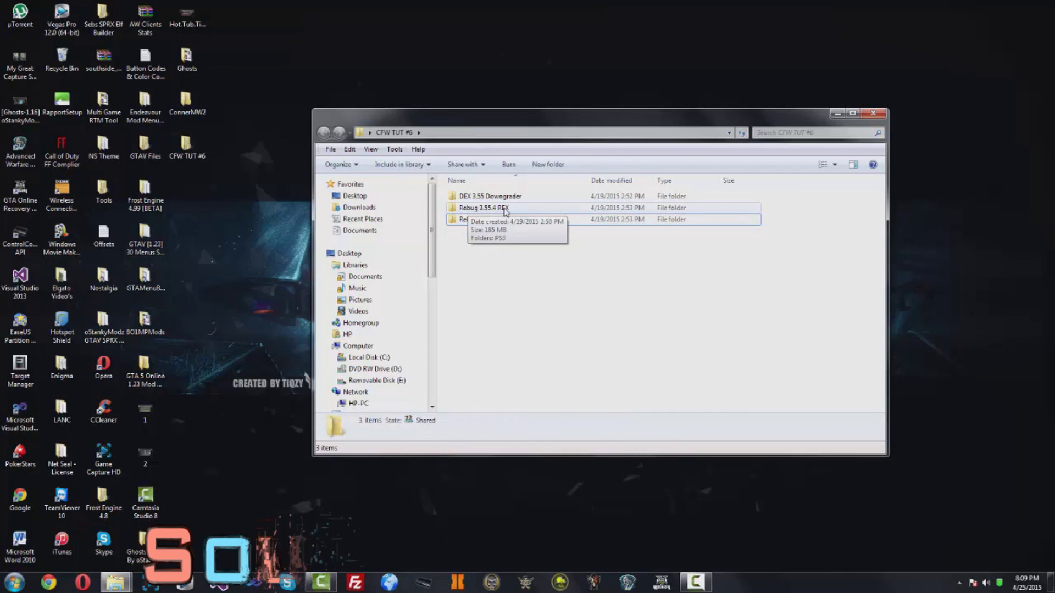
- Open Rebug 3.55.4 REX, move the Removable Disk (E:) window left, and return to CFW TUT #6
{"action": "double_click", "coordinate": [505, 209]}
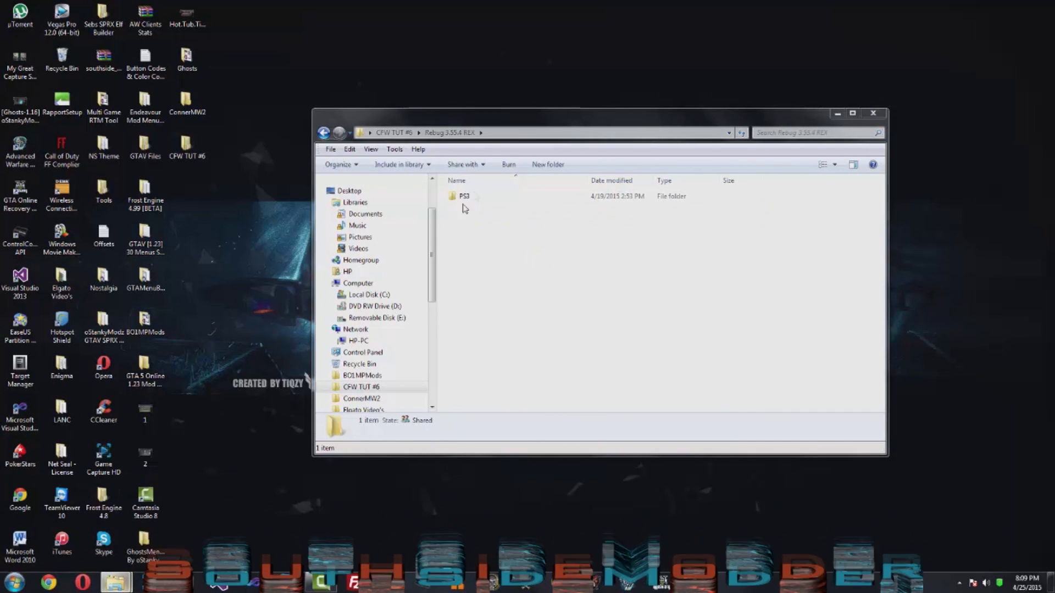
{"action": "left_click_drag", "start_coordinate": [499, 89], "coordinate": [236, 132]}
{"action": "left_click", "coordinate": [435, 207]}
{"action": "key", "text": "BackSpace"}
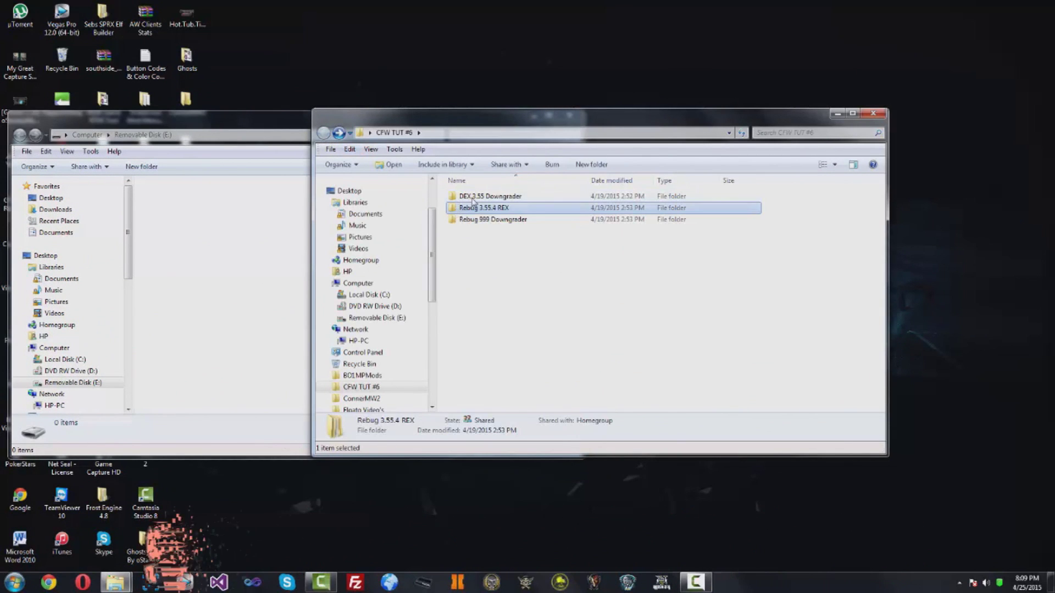
- Look inside the DEX 3.55 Downgrader folder, then return to CFW TUT #6
{"action": "left_click", "coordinate": [480, 199]}
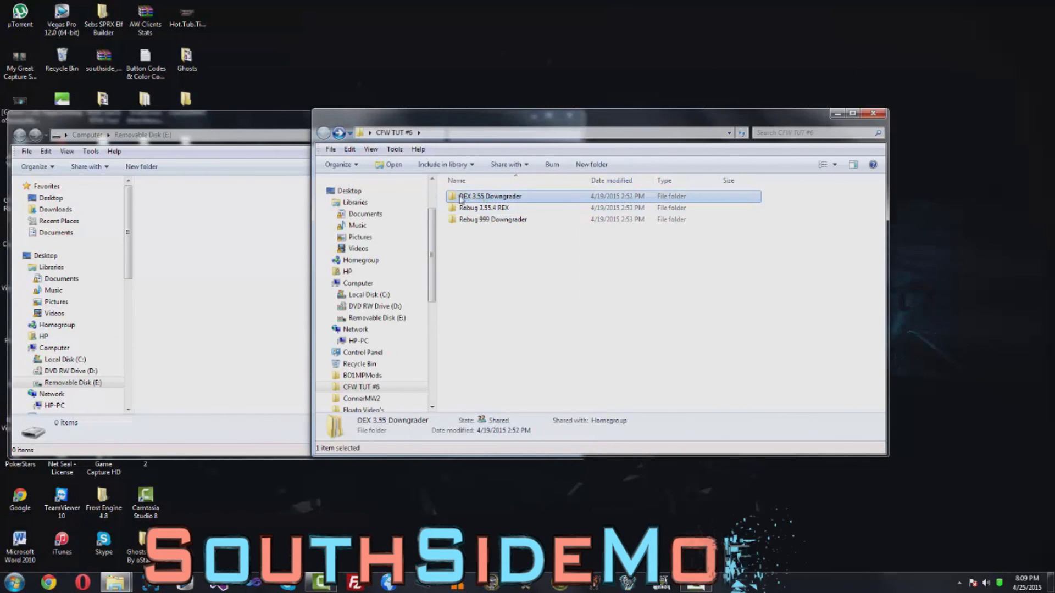
{"action": "double_click", "coordinate": [481, 197]}
{"action": "left_click", "coordinate": [214, 223]}
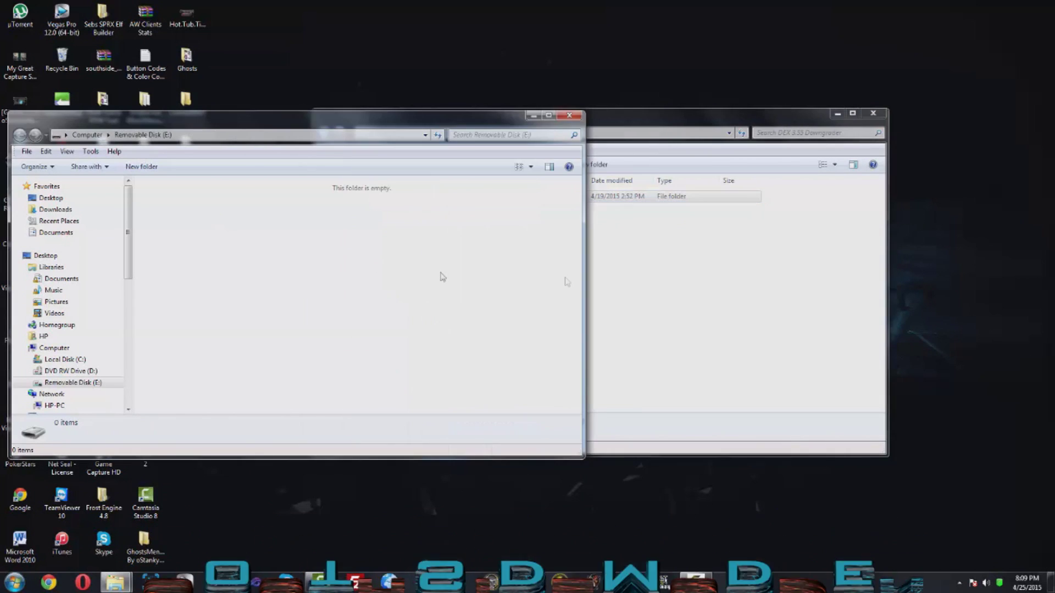
{"action": "left_click", "coordinate": [324, 133]}
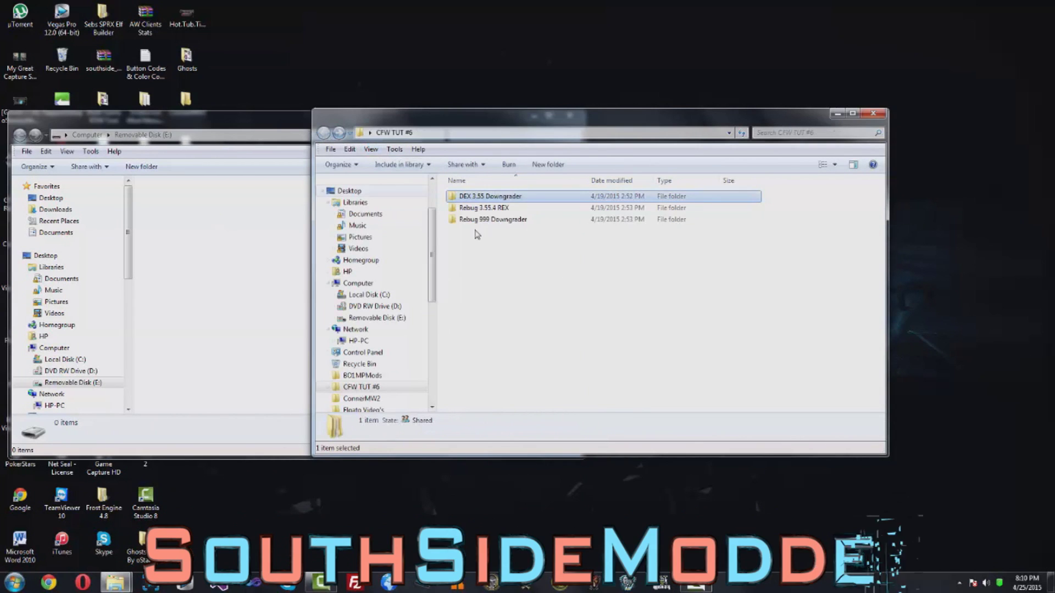
- Copy the PS3 folder from Rebug 3.55.4 REX onto Removable Disk (E:) and refresh the drive
{"action": "left_click", "coordinate": [475, 221]}
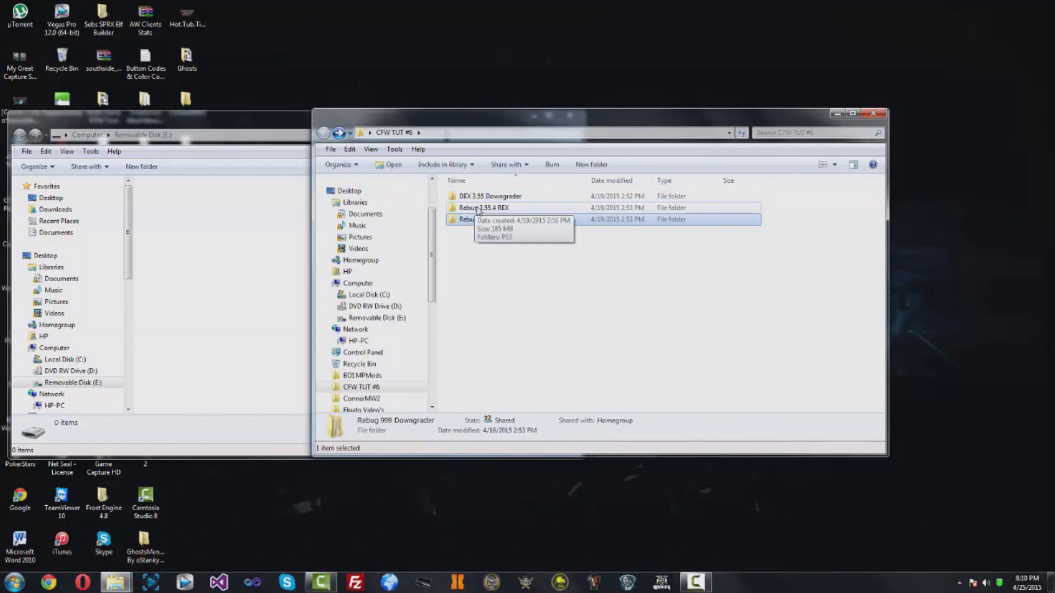
{"action": "double_click", "coordinate": [470, 209]}
{"action": "left_click_drag", "start_coordinate": [465, 197], "coordinate": [245, 246]}
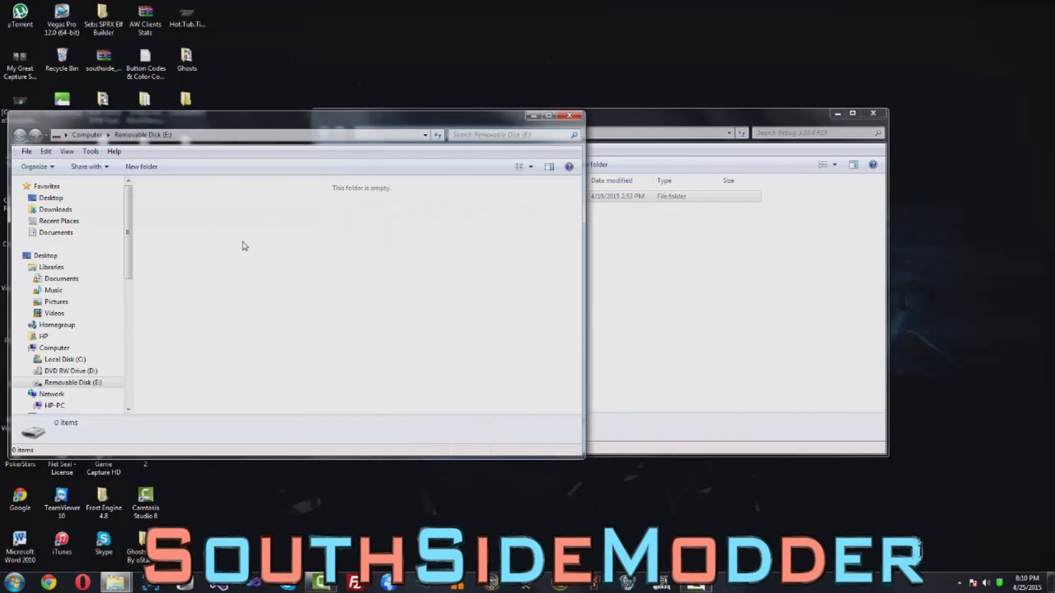
{"action": "left_click", "coordinate": [273, 330]}
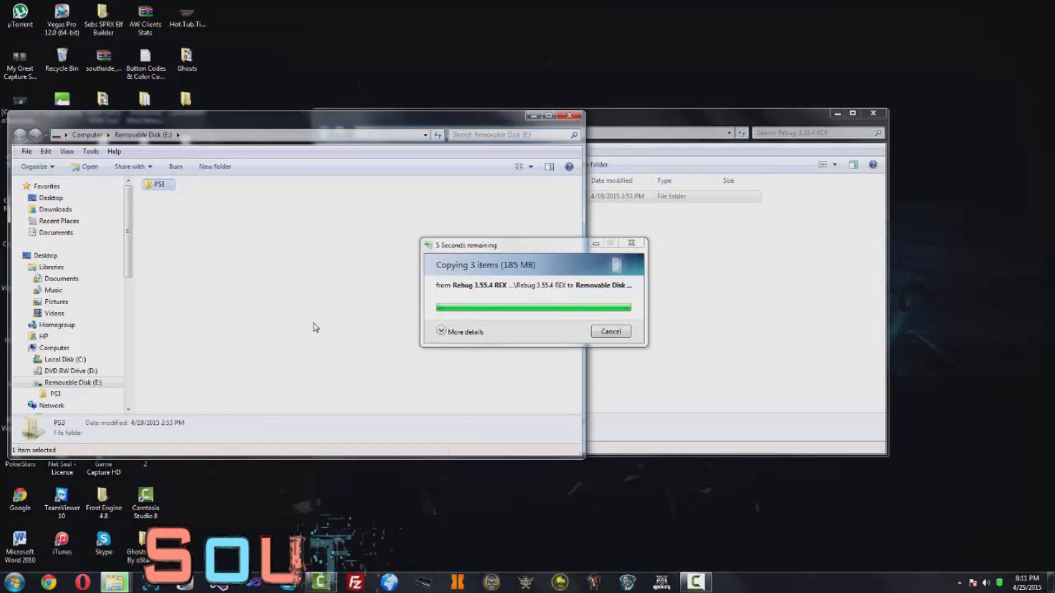
{"action": "right_click", "coordinate": [361, 301]}
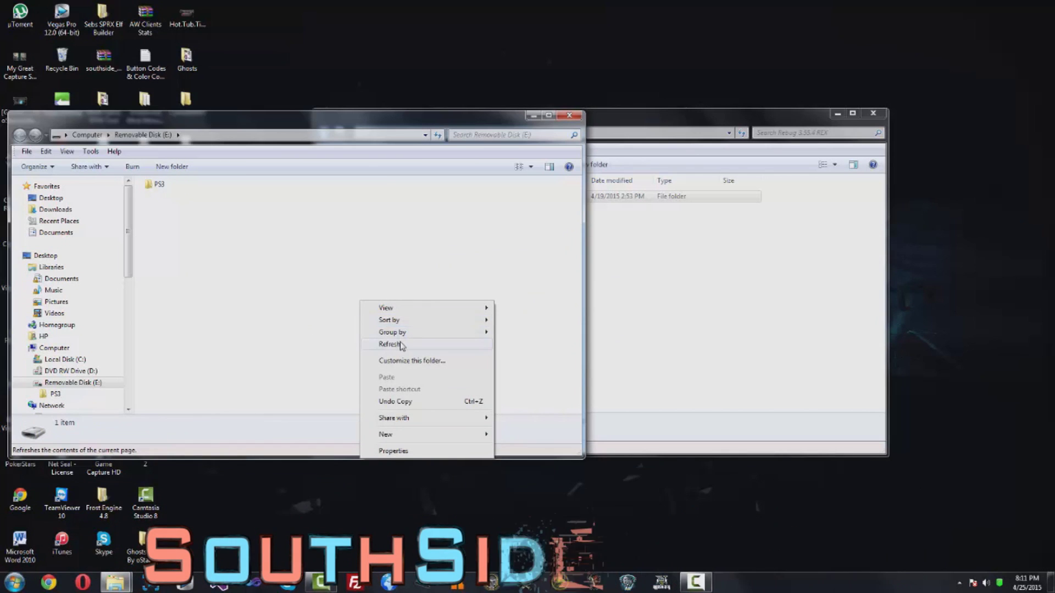
{"action": "left_click", "coordinate": [391, 344]}
- Back in CFW TUT #6, compare the Rebug 999 Downgrader, DEX 3.55 Downgrader and Rebug 3.55.4 REX folders
{"action": "left_click", "coordinate": [658, 292]}
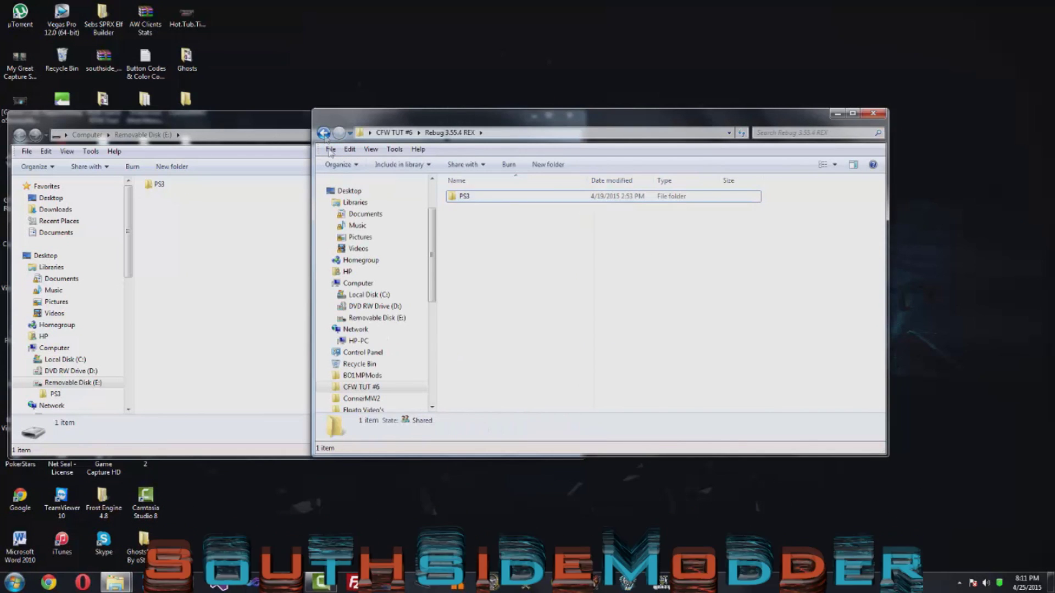
{"action": "left_click", "coordinate": [324, 133]}
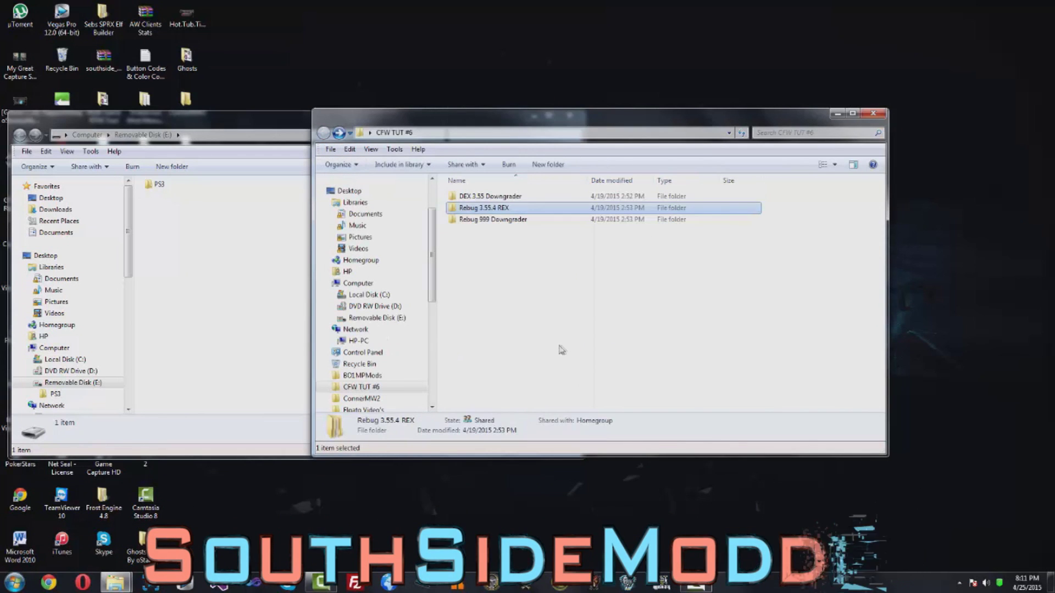
{"action": "left_click", "coordinate": [494, 224]}
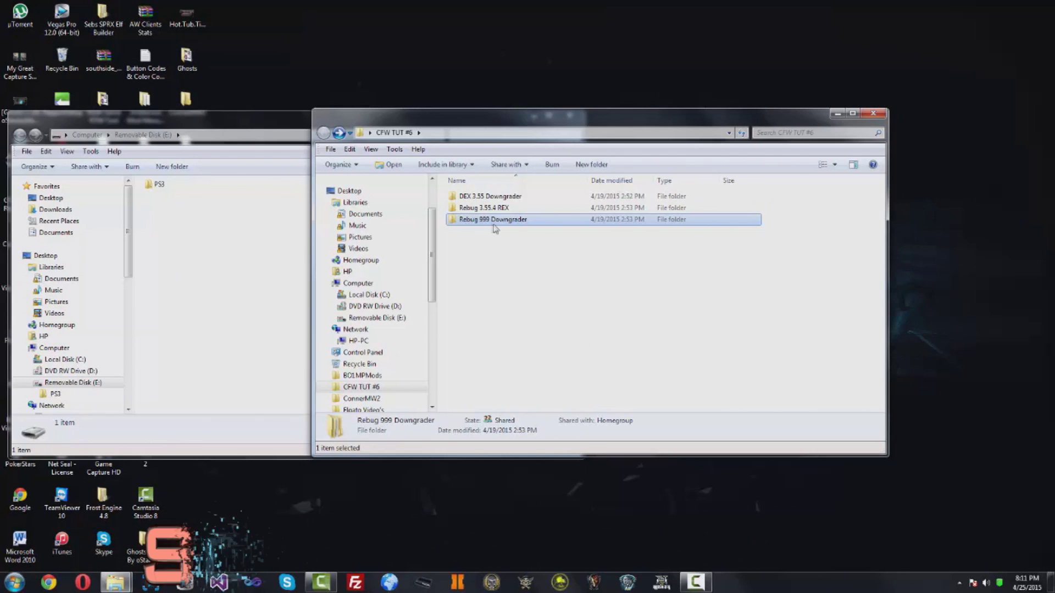
{"action": "left_click", "coordinate": [491, 197]}
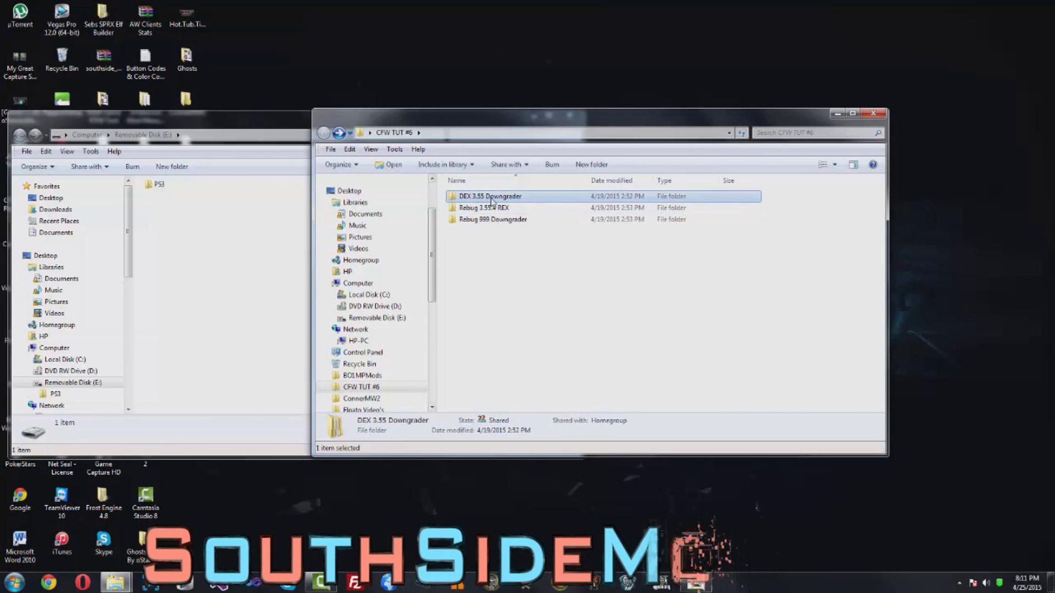
{"action": "mouse_move", "coordinate": [492, 203]}
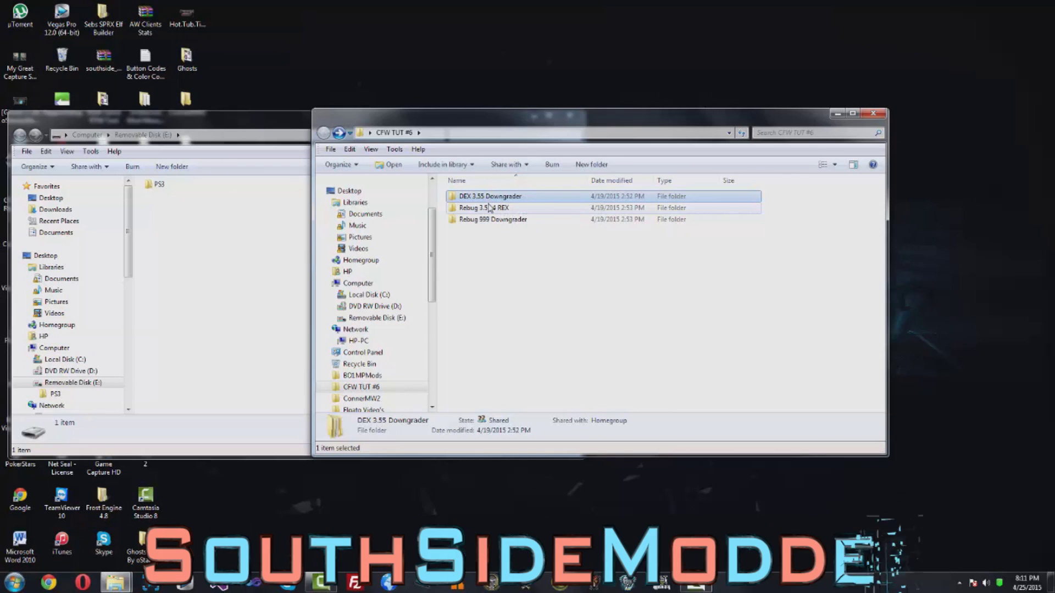
{"action": "left_click", "coordinate": [476, 209]}
{"action": "mouse_move", "coordinate": [478, 215]}
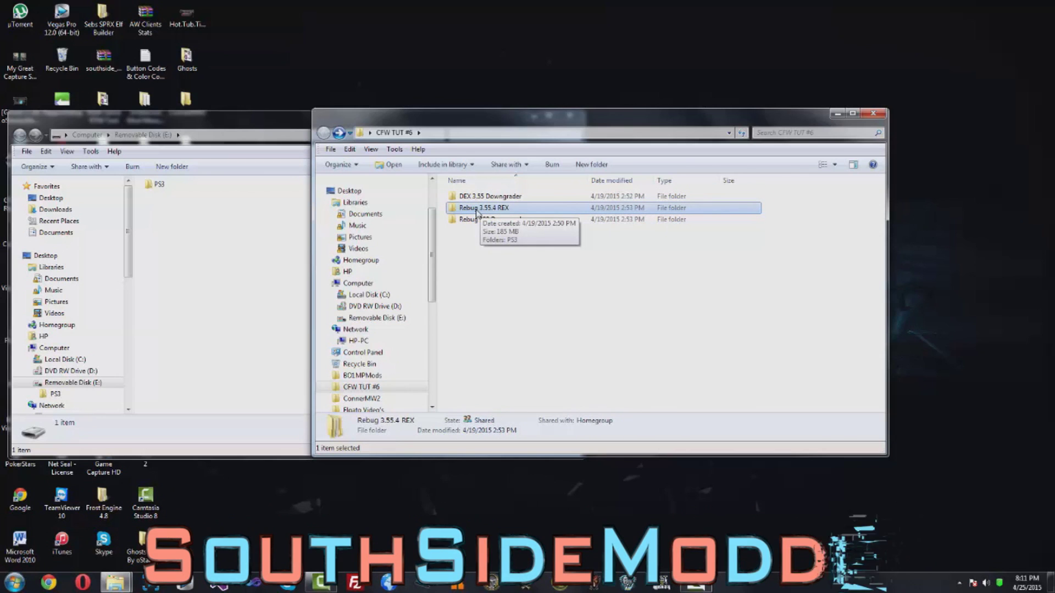
- Widen, then close the Removable Disk (E:) window and the remaining Explorer window
{"action": "left_click", "coordinate": [572, 254]}
{"action": "left_click_drag", "start_coordinate": [310, 299], "coordinate": [584, 299]}
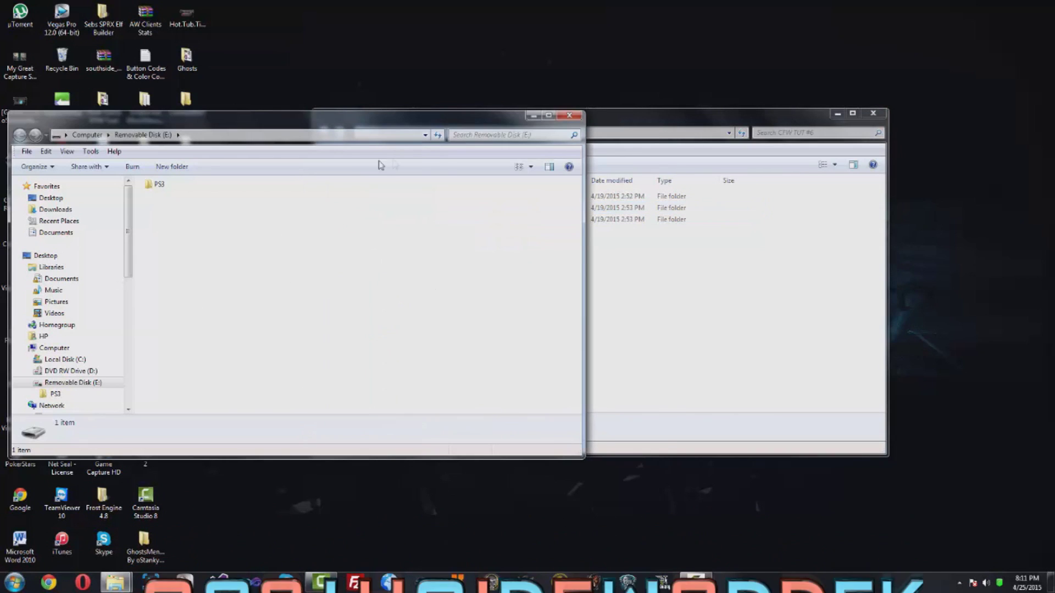
{"action": "left_click", "coordinate": [569, 115]}
{"action": "left_click", "coordinate": [873, 113]}
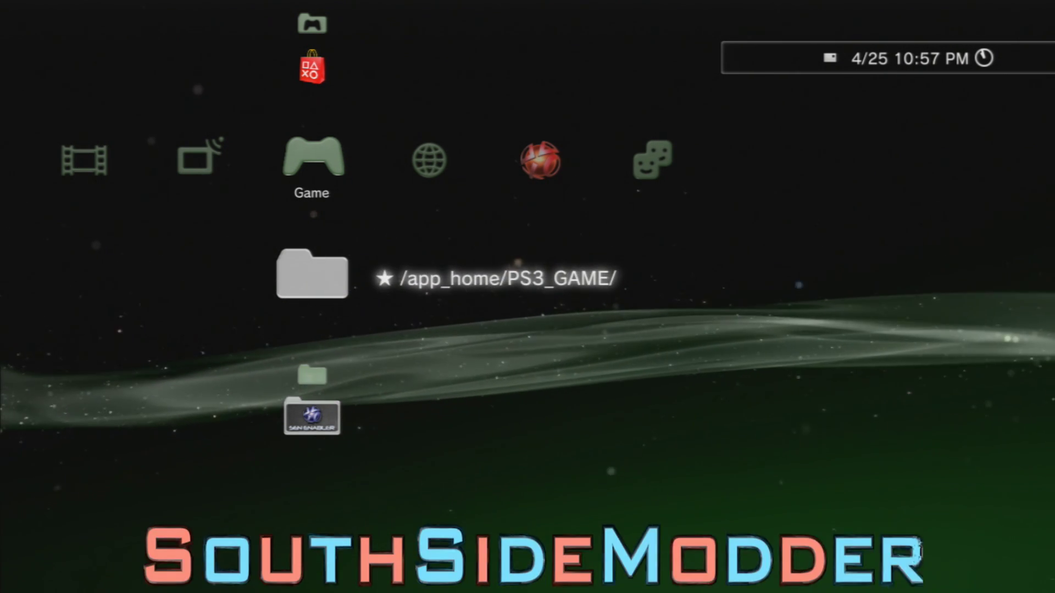
- Open the PlayStation®3 folder, browse up to GT Academy 2013, then leave the folder
{"action": "key", "text": "Down"}
{"action": "key", "text": "Down"}
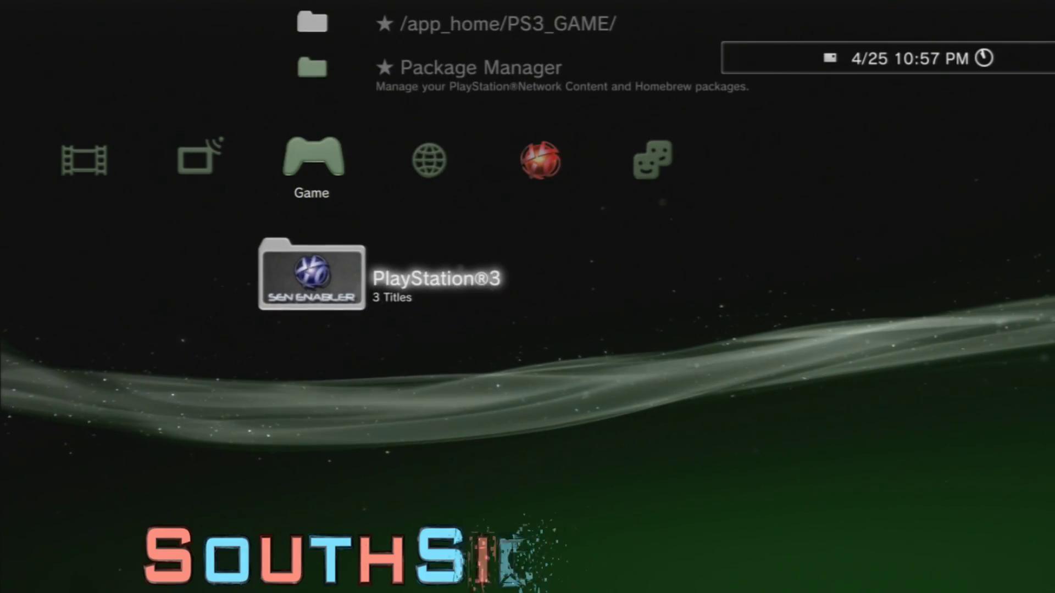
{"action": "key", "text": "Return"}
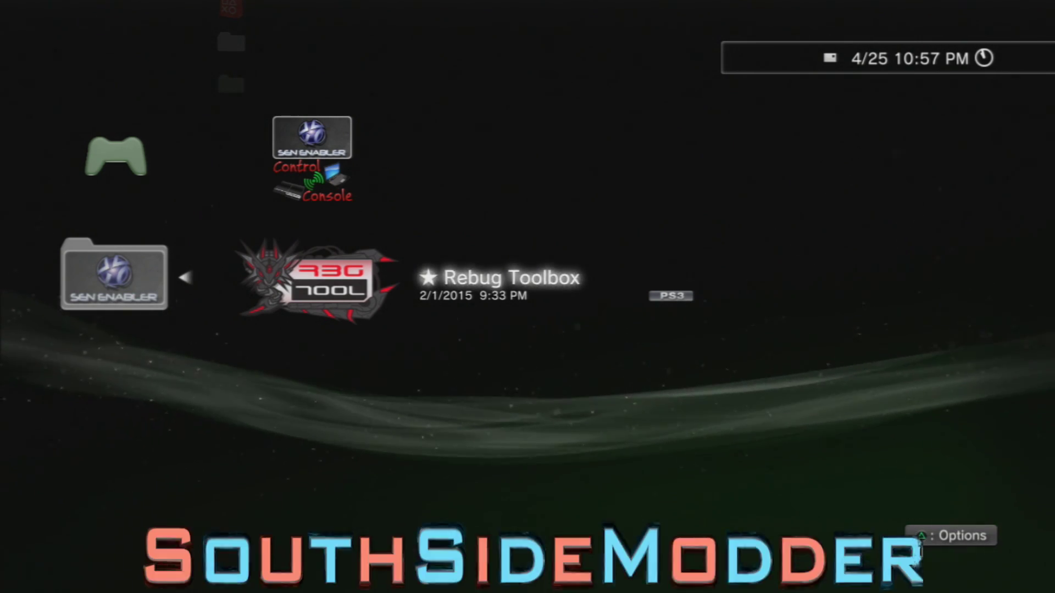
{"action": "key", "text": "Up"}
{"action": "key", "text": "Up"}
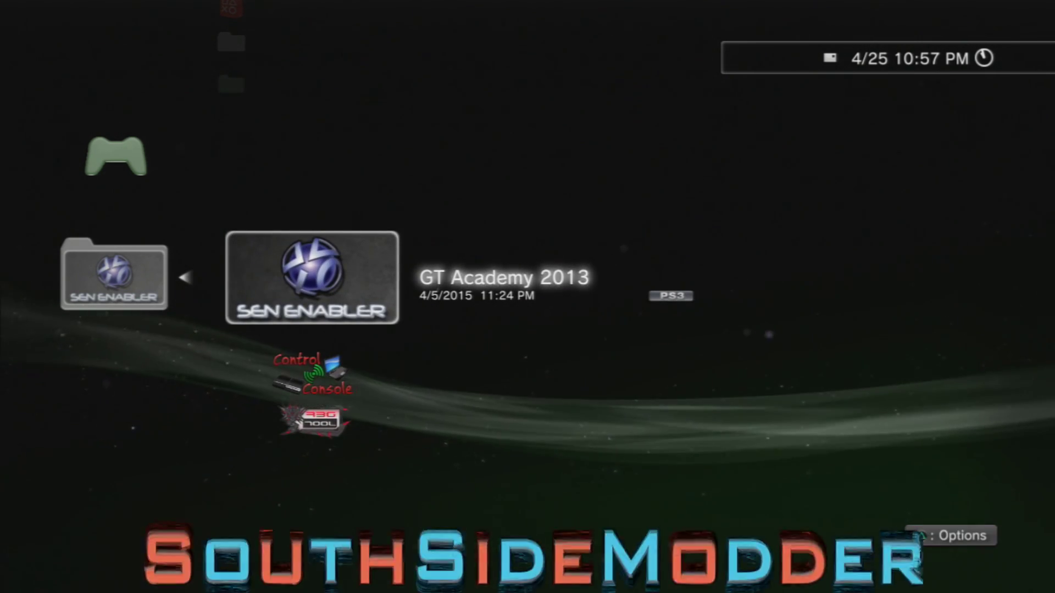
{"action": "key", "text": "Escape"}
- Set Internet Connection under Network Settings to Disabled
{"action": "key", "text": "Left"}
{"action": "key", "text": "Left"}
{"action": "key", "text": "Left"}
{"action": "key", "text": "Left"}
{"action": "key", "text": "Left"}
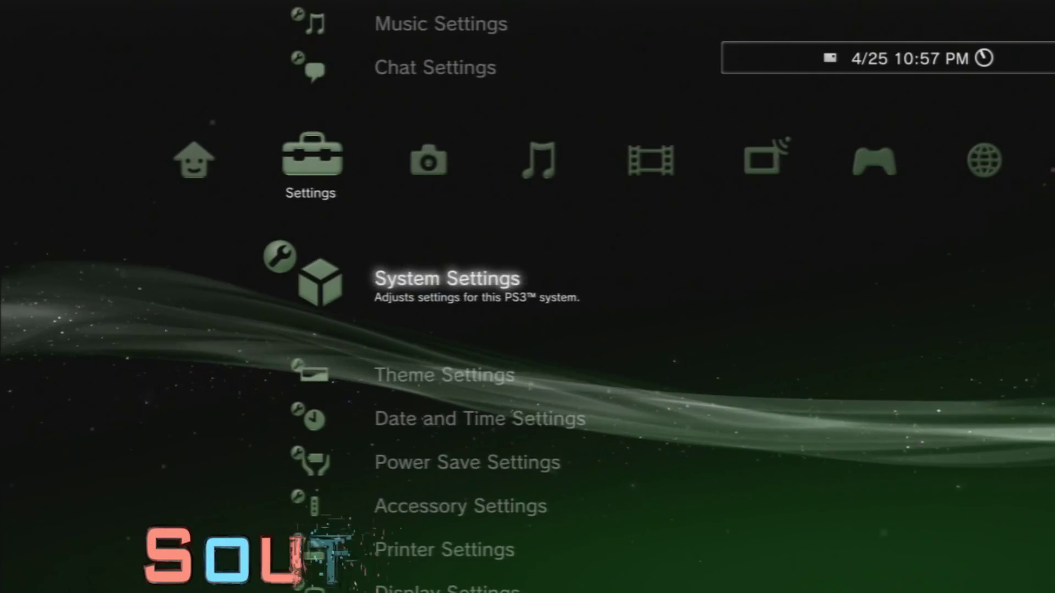
{"action": "key", "text": "Down"}
{"action": "key", "text": "Down"}
{"action": "key", "text": "Down"}
{"action": "key", "text": "Down"}
{"action": "key", "text": "Down"}
{"action": "key", "text": "Down"}
{"action": "key", "text": "Down"}
{"action": "key", "text": "Down"}
{"action": "key", "text": "Down"}
{"action": "key", "text": "Down"}
{"action": "key", "text": "Down"}
{"action": "key", "text": "Up"}
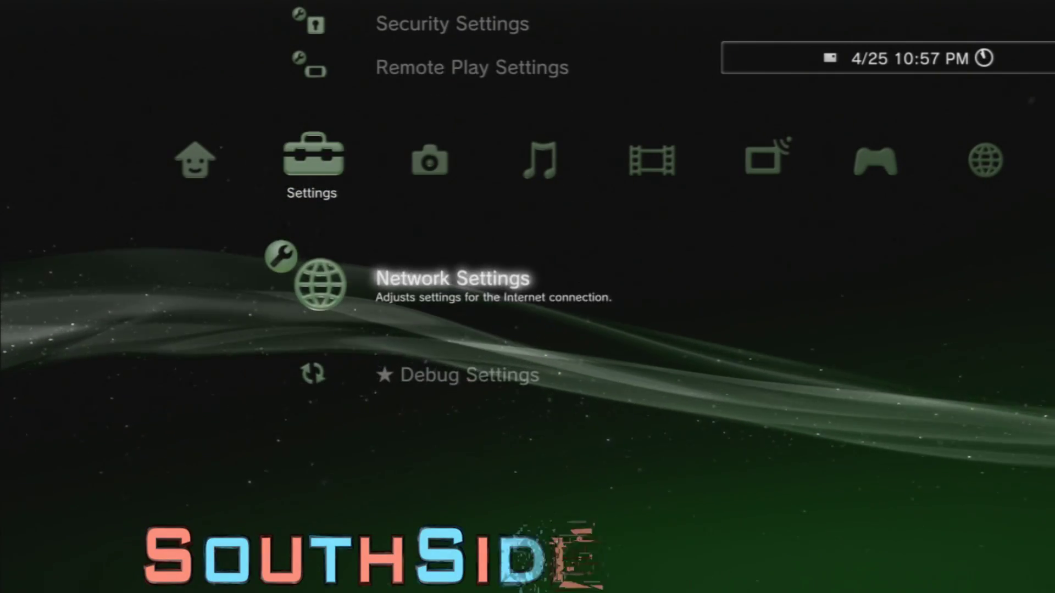
{"action": "key", "text": "Return"}
{"action": "key", "text": "Down"}
{"action": "key", "text": "Return"}
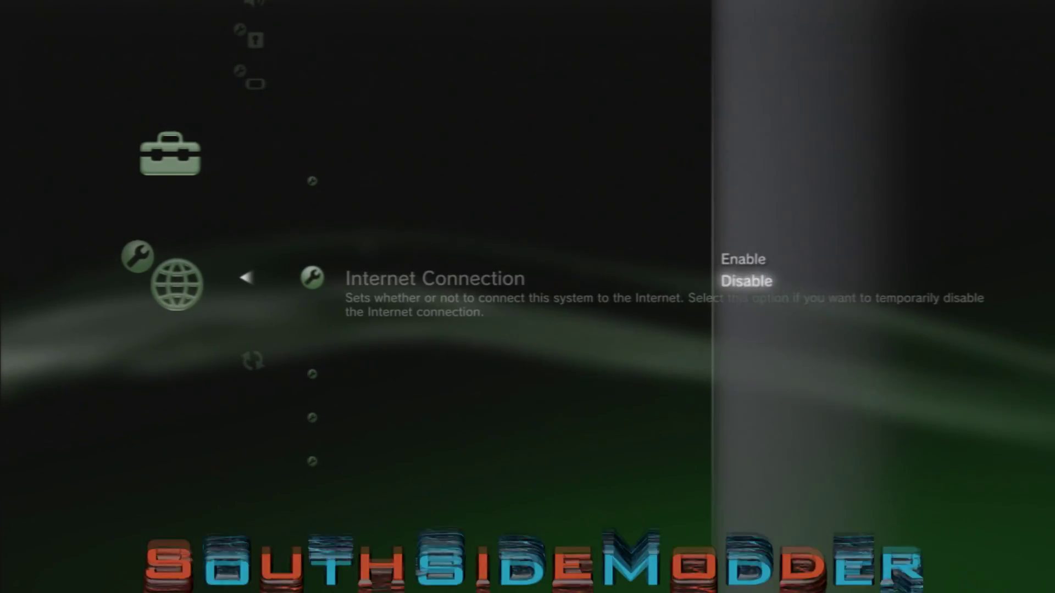
{"action": "key", "text": "Return"}
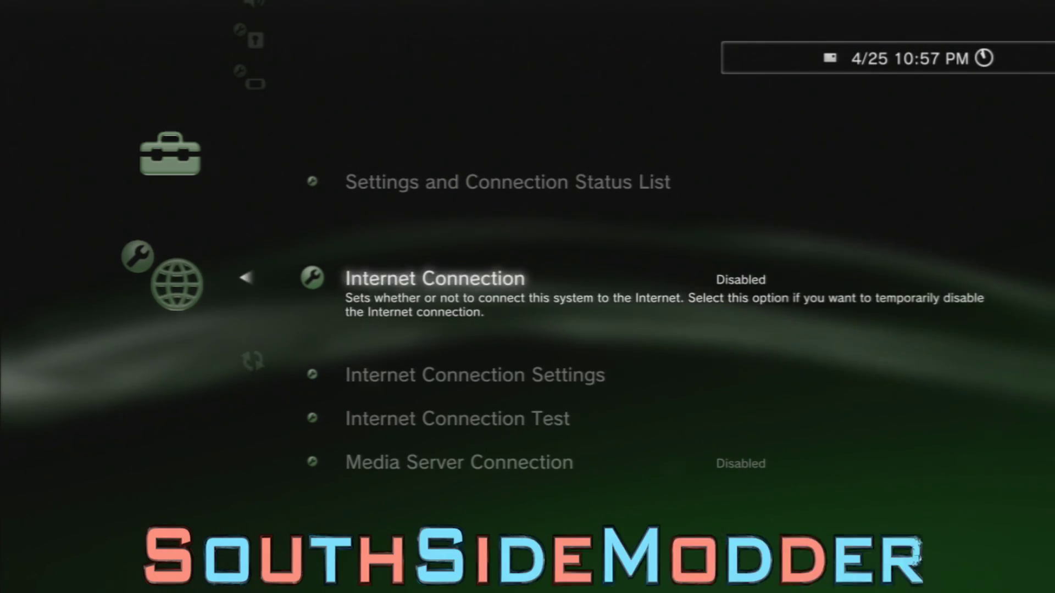
{"action": "key", "text": "Escape"}
{"action": "key", "text": "Up"}
{"action": "key", "text": "Up"}
{"action": "key", "text": "Up"}
{"action": "key", "text": "Up"}
{"action": "key", "text": "Up"}
{"action": "key", "text": "Up"}
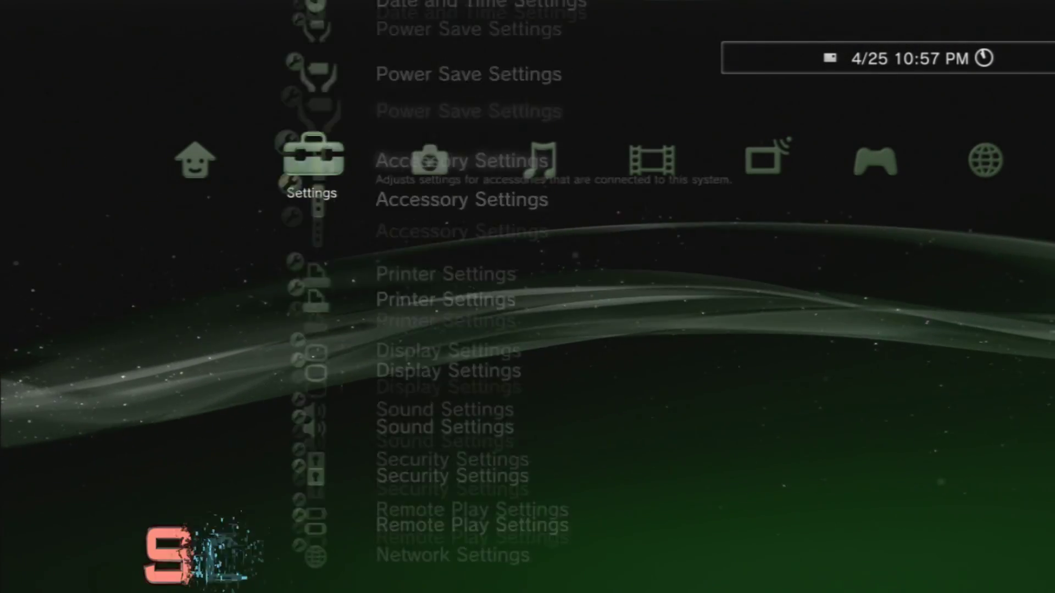
{"action": "key", "text": "Up"}
{"action": "key", "text": "Up"}
{"action": "key", "text": "Up"}
{"action": "key", "text": "Up"}
{"action": "key", "text": "Up"}
{"action": "key", "text": "Up"}
{"action": "key", "text": "Up"}
{"action": "key", "text": "Up"}
{"action": "key", "text": "Up"}
- Choose Update via Storage Media and confirm installing the 3.55.4 REBUG update from USB
{"action": "key", "text": "Return"}
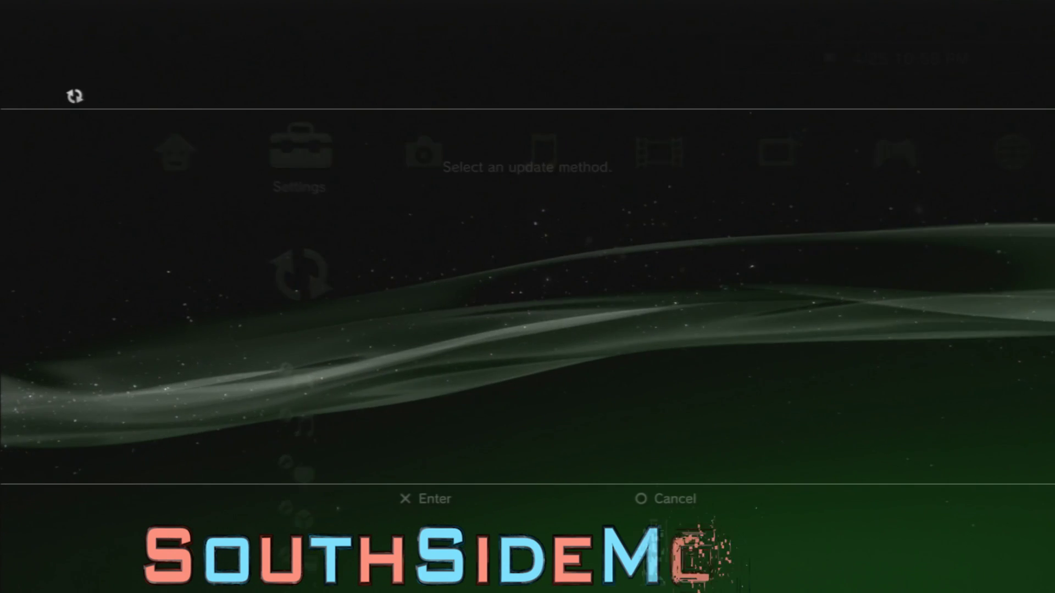
{"action": "key", "text": "Return"}
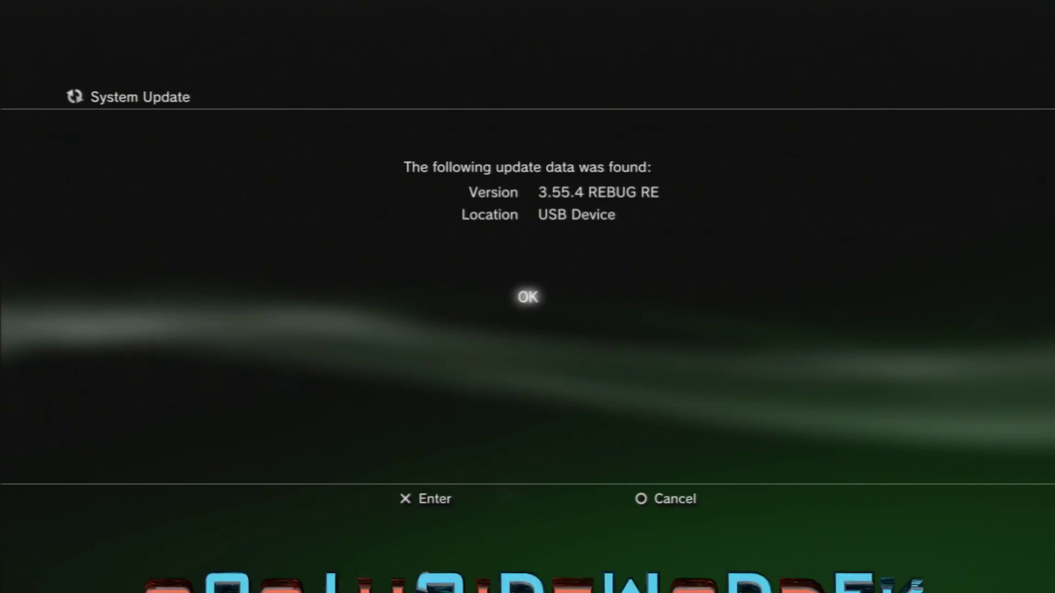
{"action": "key", "text": "Return"}
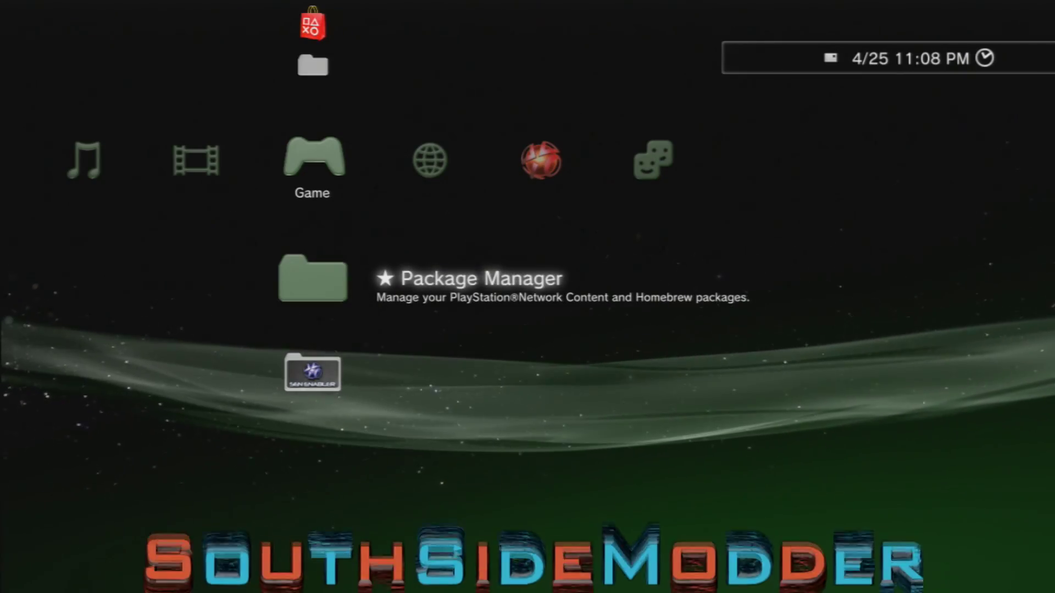
- Open System Settings > System Information and confirm the version now reads 3.55
{"action": "key", "text": "Left"}
{"action": "key", "text": "Left"}
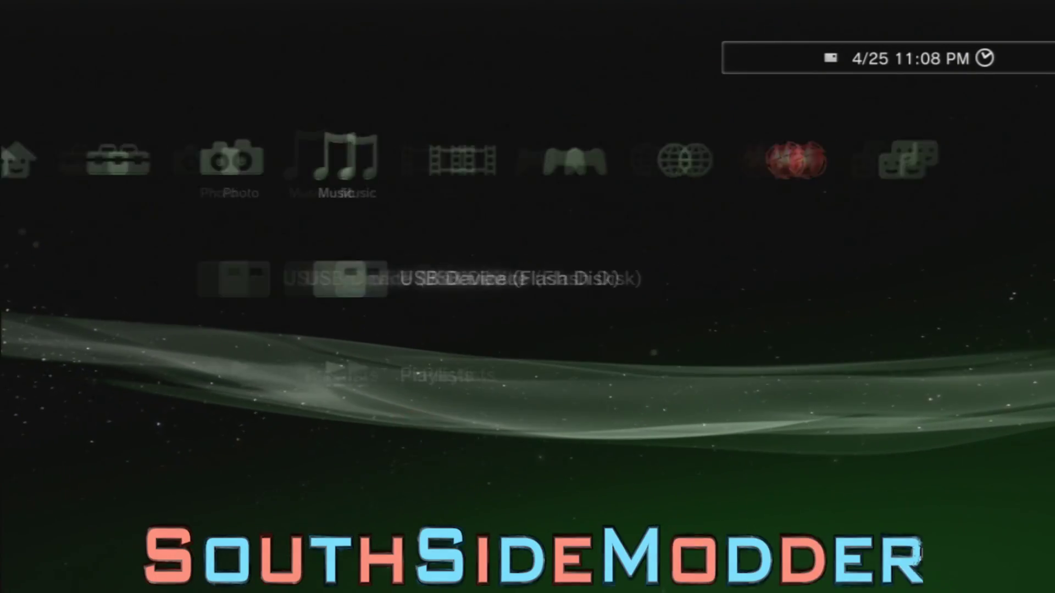
{"action": "key", "text": "Left"}
{"action": "key", "text": "Left"}
{"action": "key", "text": "Down"}
{"action": "key", "text": "Down"}
{"action": "key", "text": "Down"}
{"action": "key", "text": "Down"}
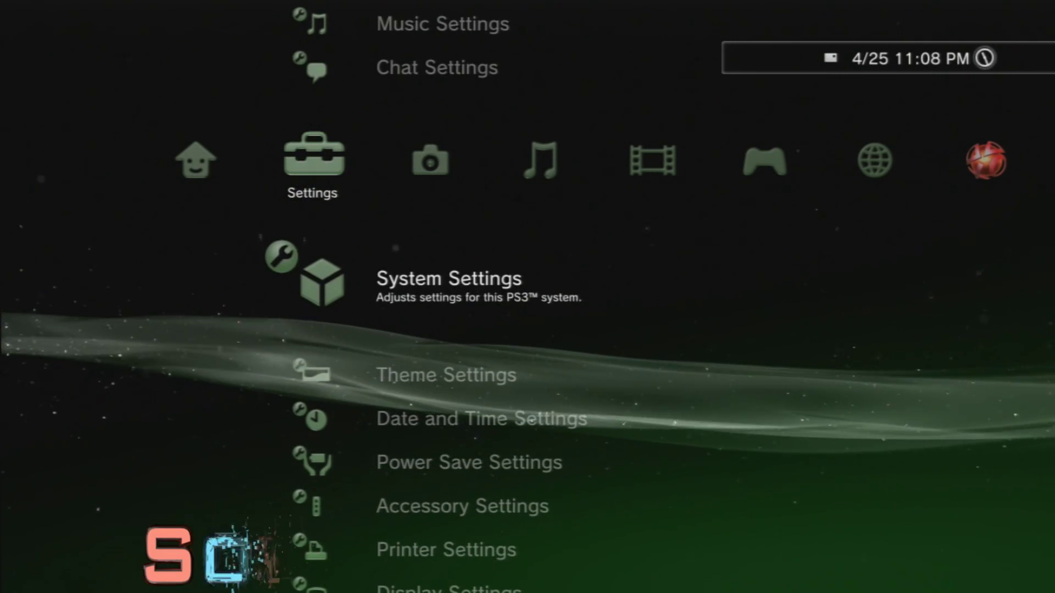
{"action": "key", "text": "Return"}
{"action": "key", "text": "Down"}
{"action": "key", "text": "Down"}
{"action": "key", "text": "Down"}
{"action": "key", "text": "Down"}
{"action": "key", "text": "Down"}
{"action": "key", "text": "Down"}
{"action": "key", "text": "Down"}
{"action": "key", "text": "Down"}
{"action": "key", "text": "Down"}
{"action": "key", "text": "Down"}
{"action": "key", "text": "Down"}
{"action": "key", "text": "Down"}
{"action": "key", "text": "Down"}
{"action": "key", "text": "Down"}
{"action": "key", "text": "Down"}
{"action": "key", "text": "Down"}
{"action": "key", "text": "Up"}
{"action": "key", "text": "Return"}
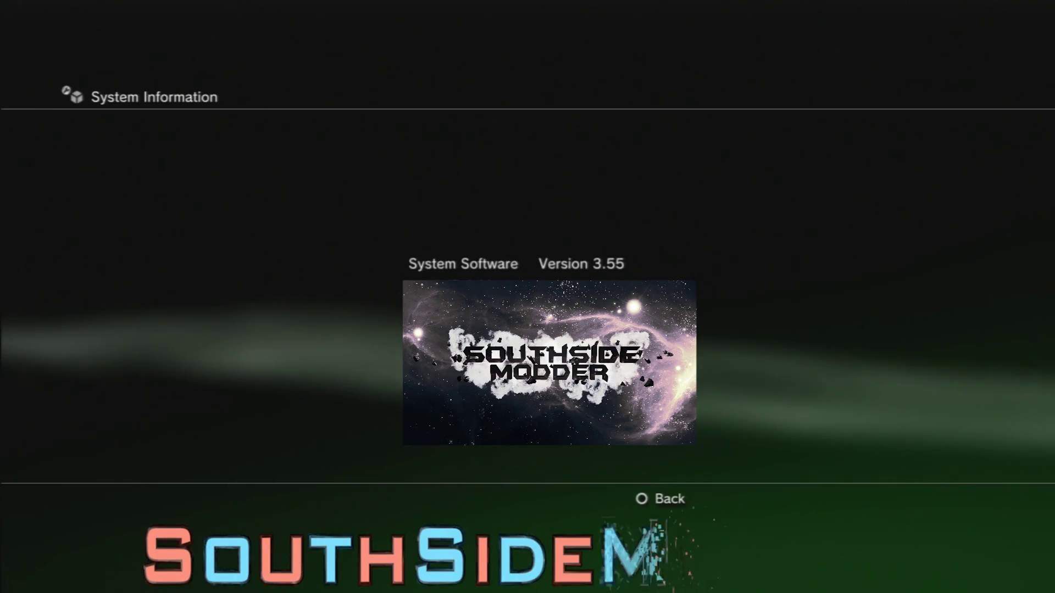
{"action": "key", "text": "Escape"}
{"action": "key", "text": "Escape"}
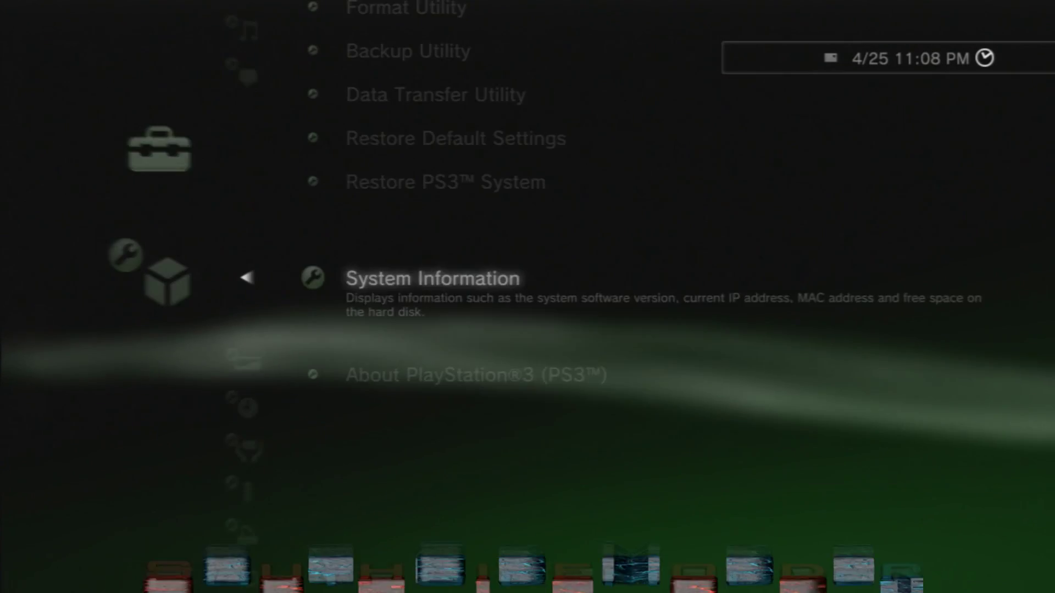
- Browse back across the Game and Settings columns of the XMB
{"action": "key", "text": "Right"}
{"action": "key", "text": "Right"}
{"action": "key", "text": "Right"}
{"action": "key", "text": "Right"}
{"action": "key", "text": "Down"}
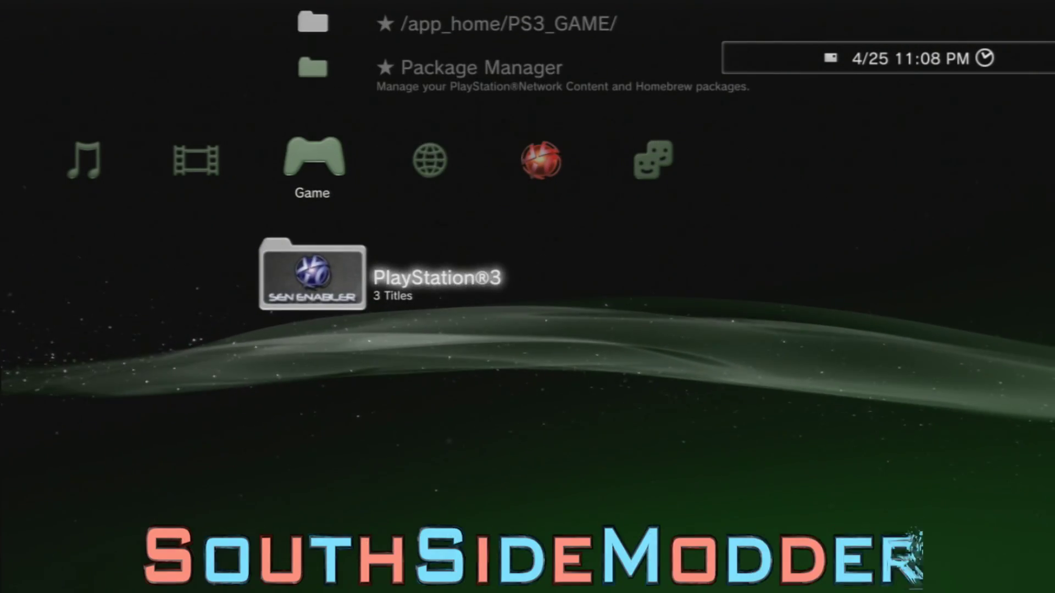
{"action": "key", "text": "Up"}
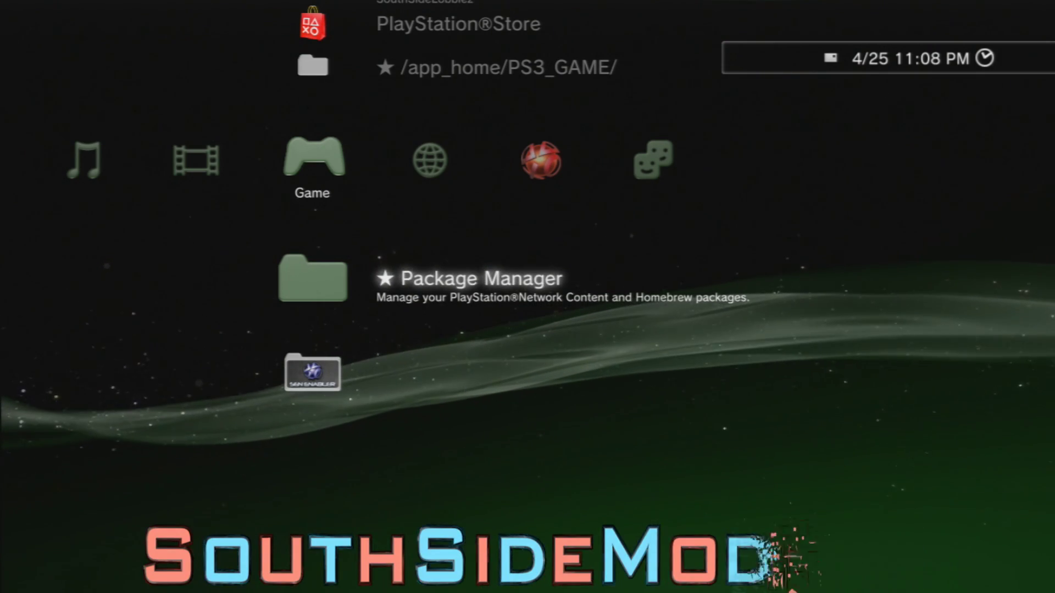
{"action": "key", "text": "Left"}
{"action": "key", "text": "Left"}
{"action": "key", "text": "Left"}
{"action": "key", "text": "Left"}
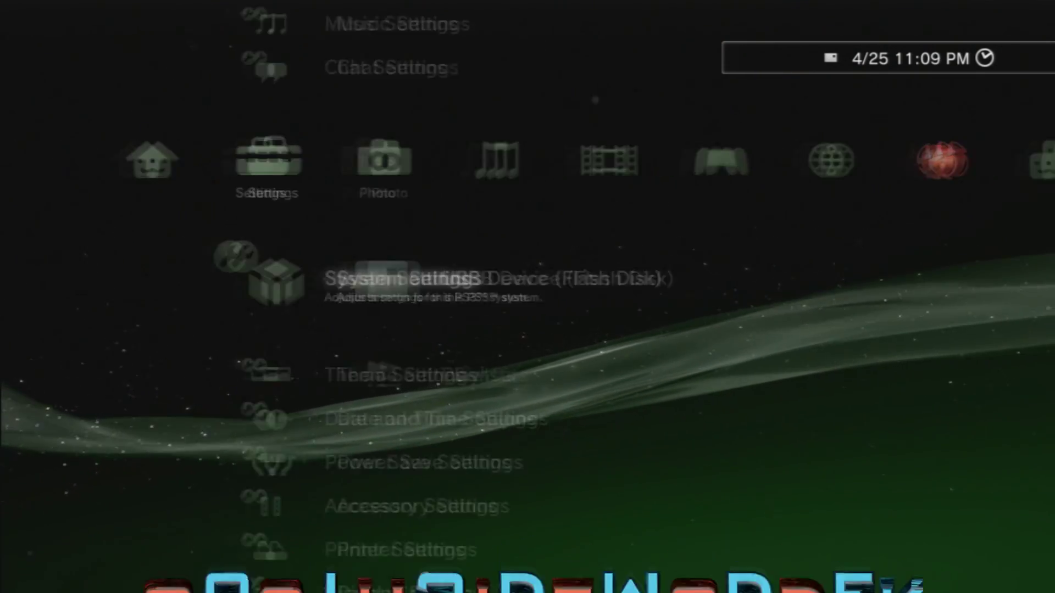
{"action": "key", "text": "Down"}
{"action": "key", "text": "Up"}
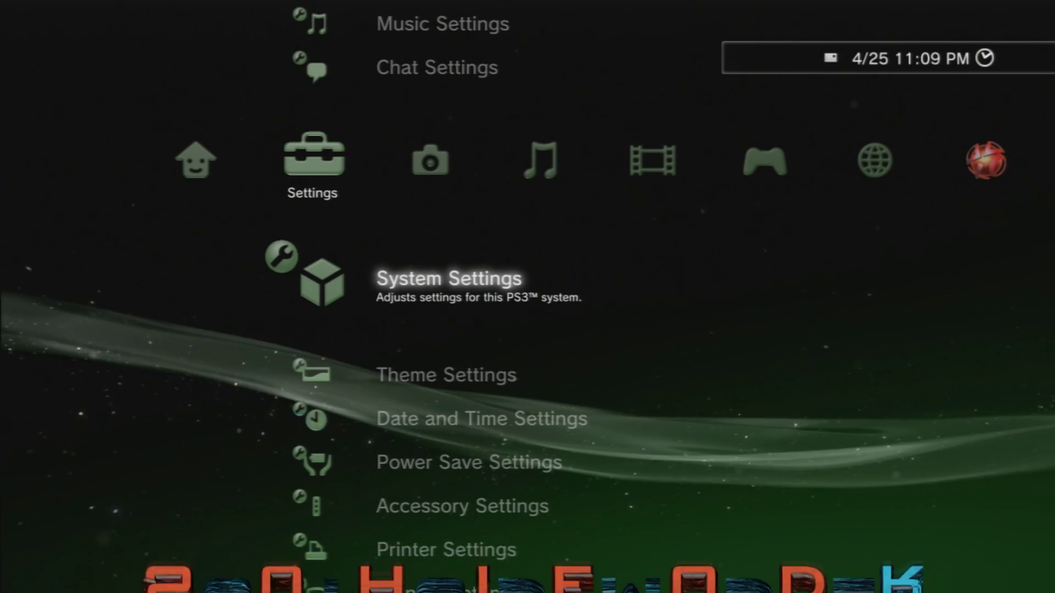
{"action": "key", "text": "Right"}
{"action": "key", "text": "Right"}
{"action": "key", "text": "Right"}
{"action": "key", "text": "Right"}
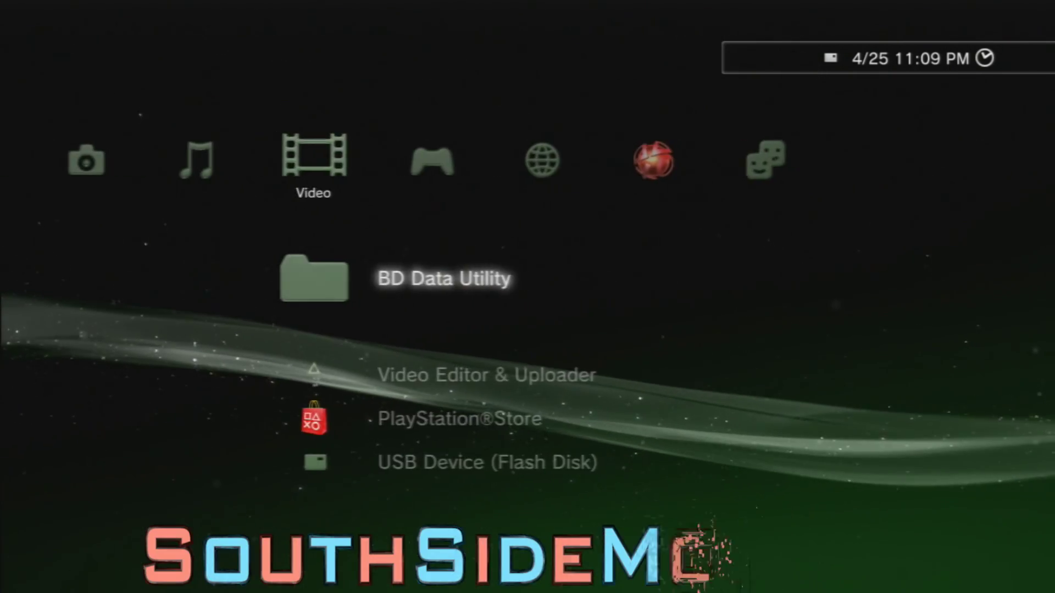